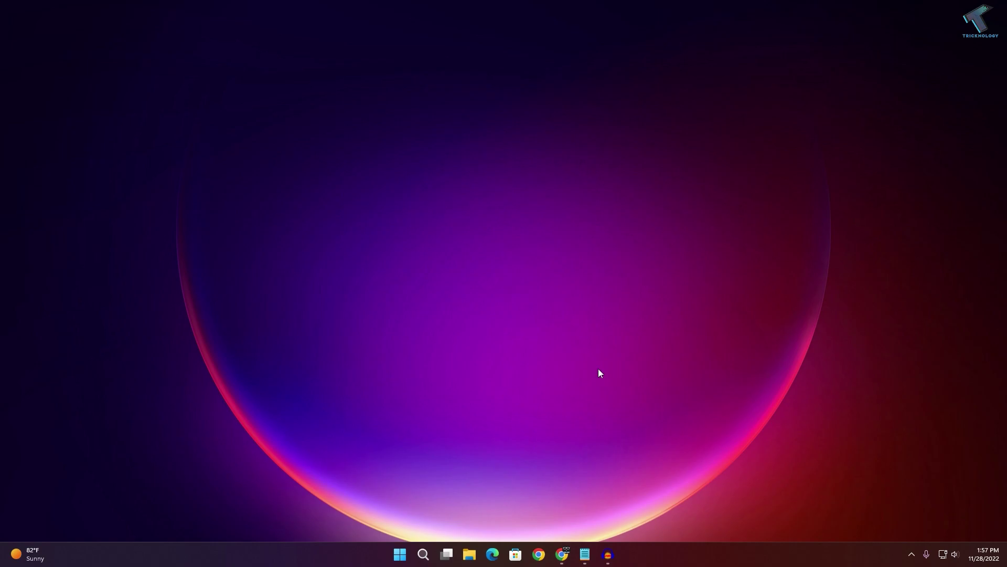
Search the Start menu for services.msc so the Services app is the best match.
click(399, 555)
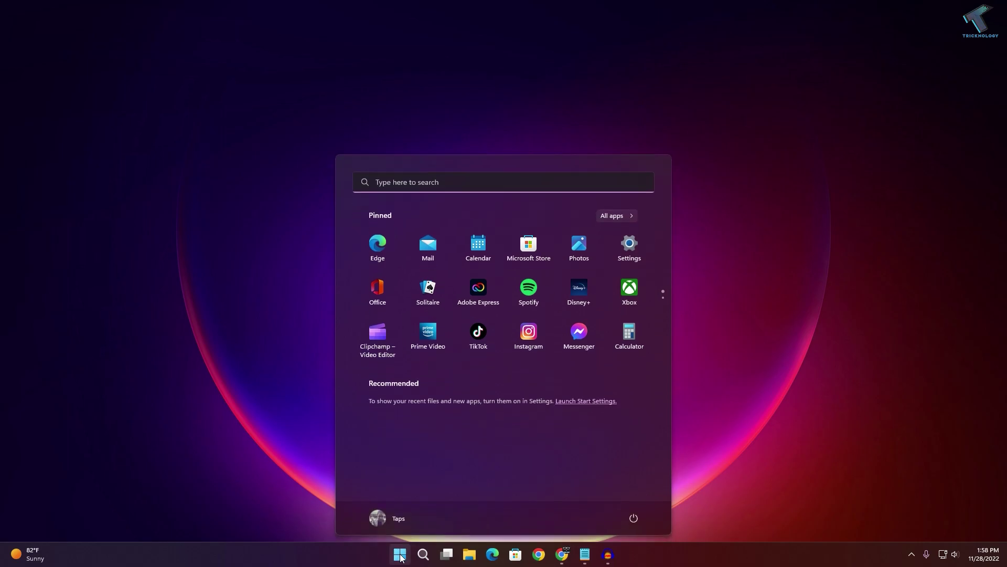
text(services)
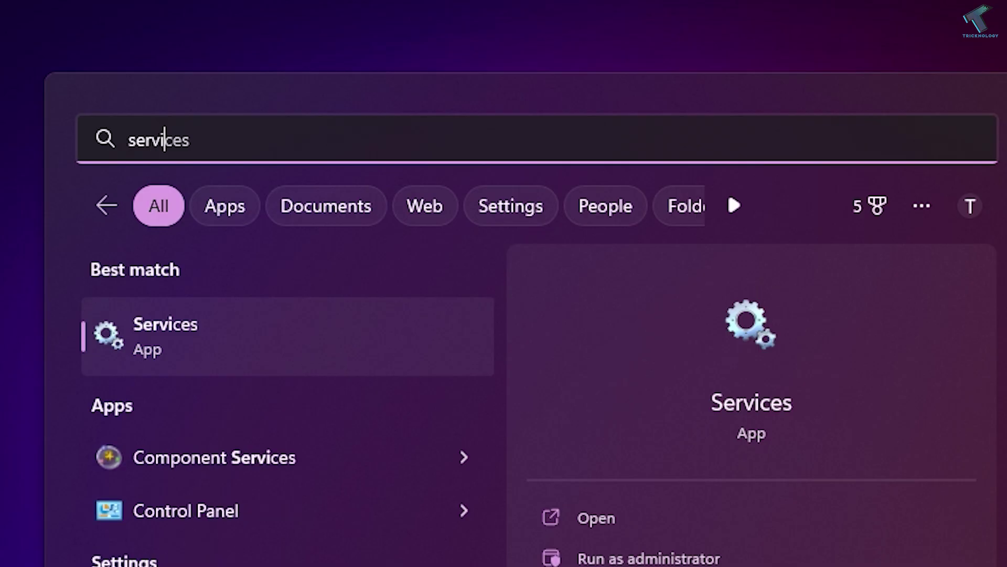
text(.)
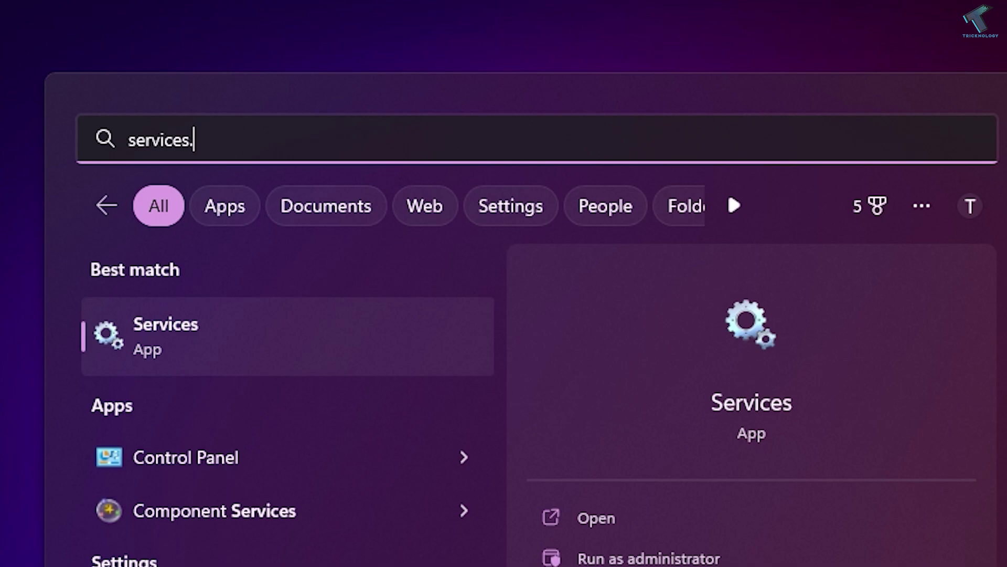
text(msc)
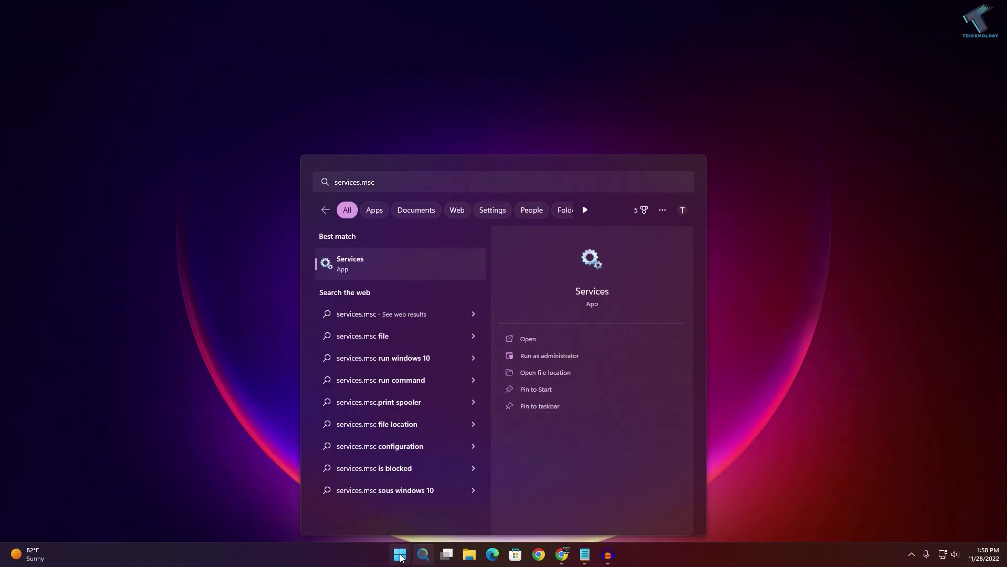
Launch Services and select the SysMain service in the list.
click(401, 555)
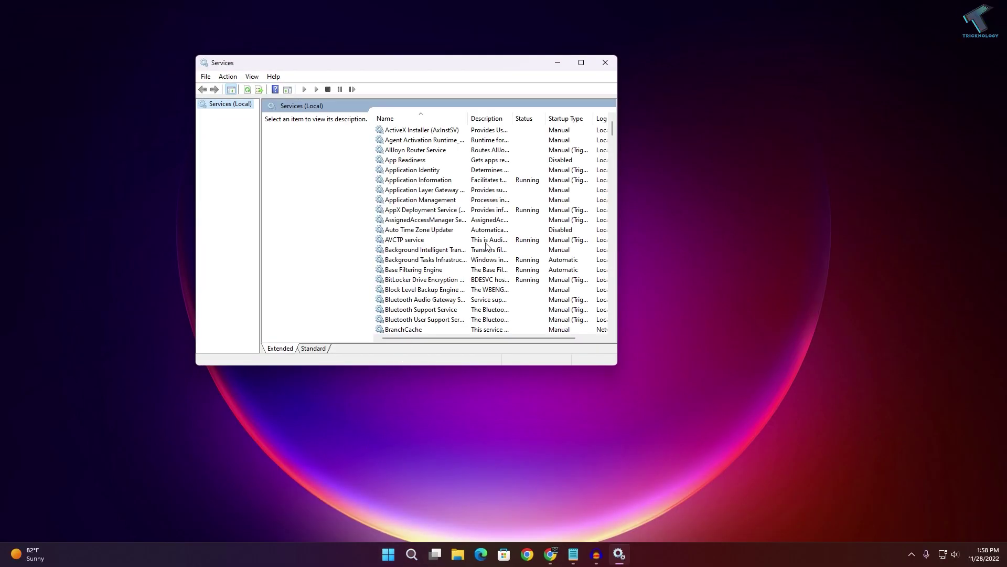
click(399, 221)
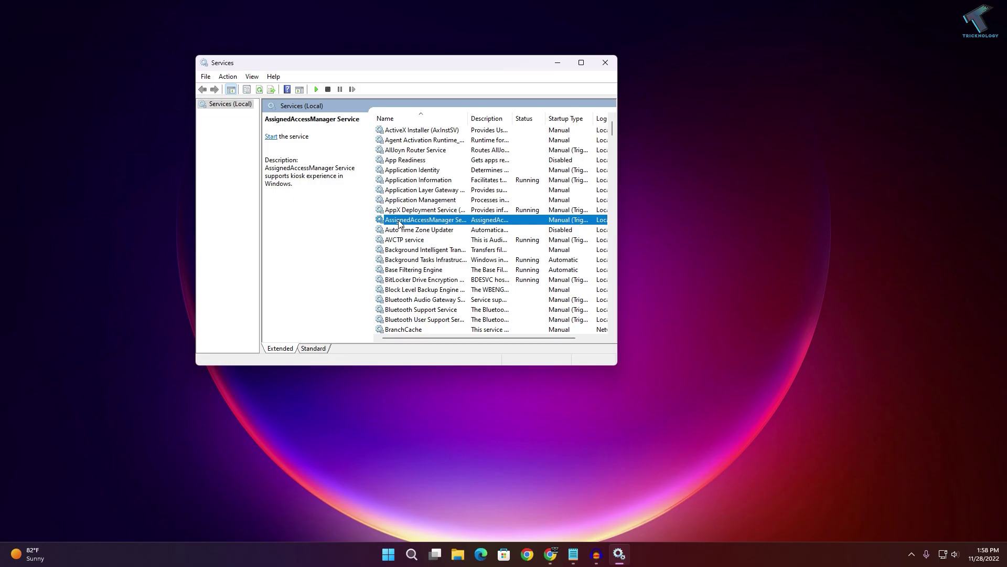
key(s)
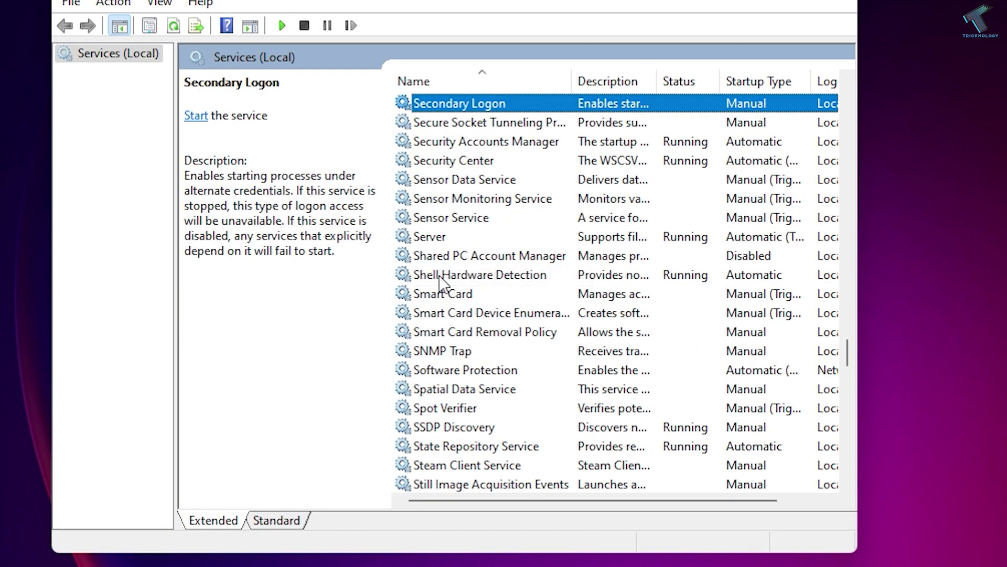
scroll(441, 283, down, 1)
click(464, 445)
scroll(494, 388, down, 1)
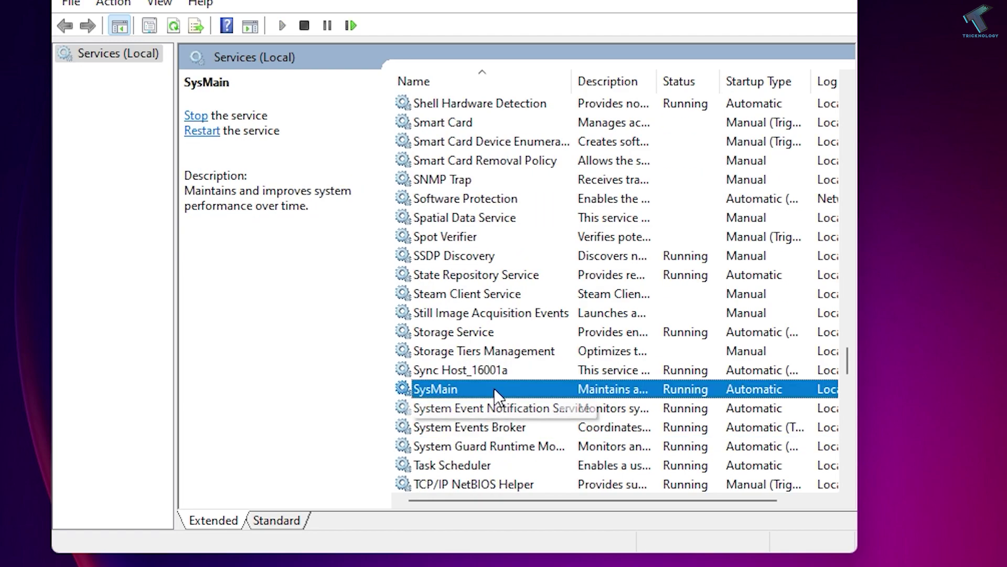
scroll(494, 388, down, 1)
Set SysMain's startup type to Disabled in its Properties and save with Apply and OK.
right_click(451, 336)
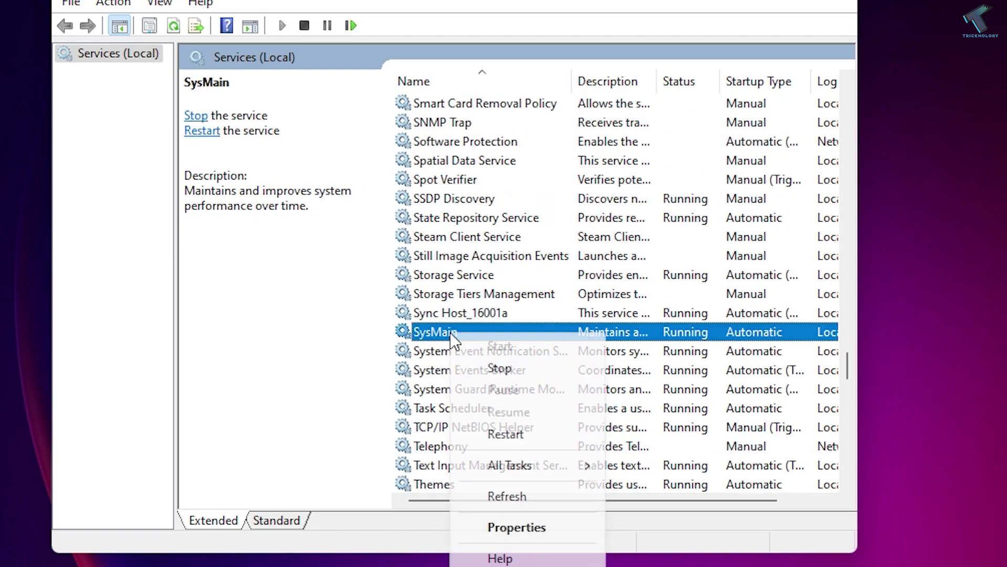
click(515, 528)
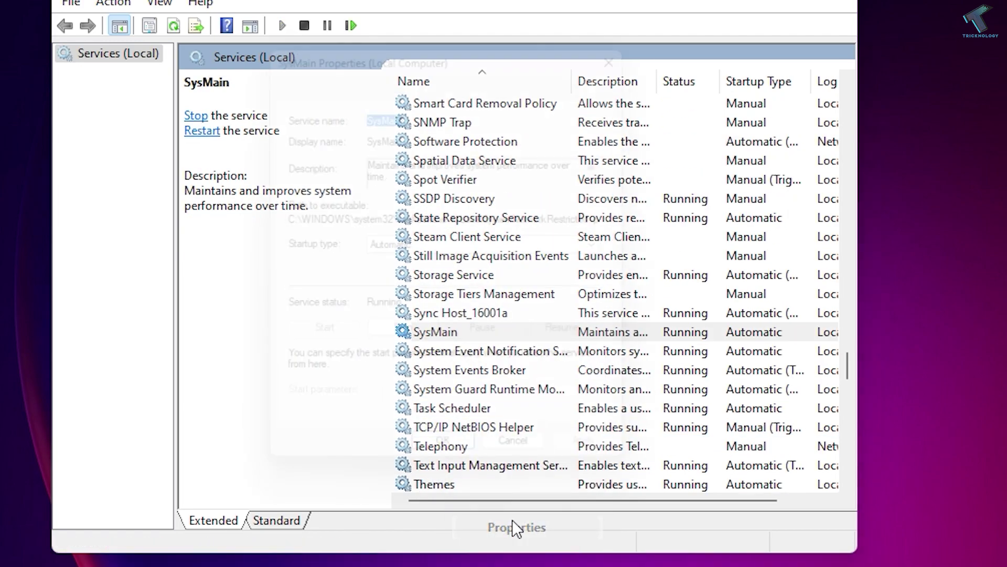
click(475, 251)
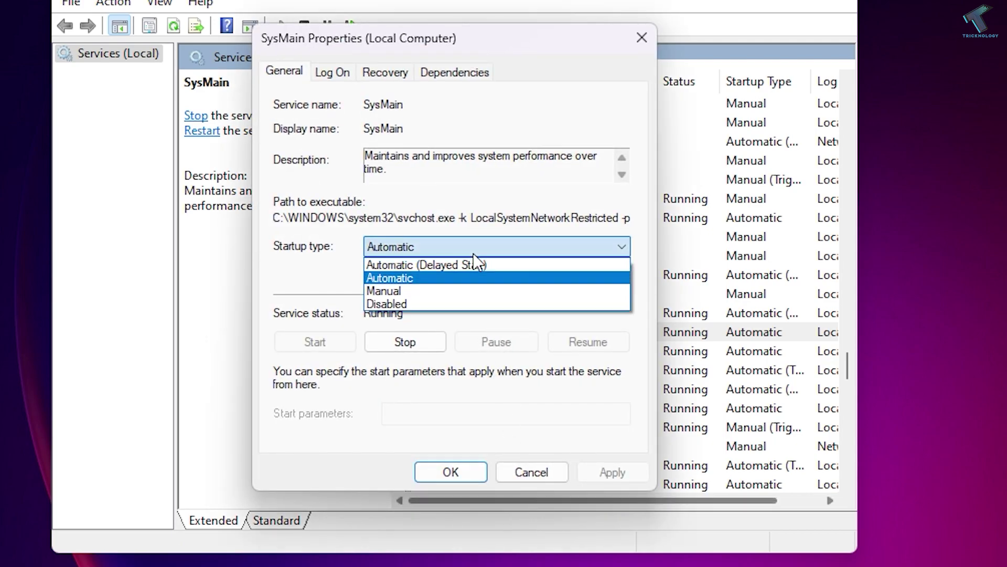
click(467, 304)
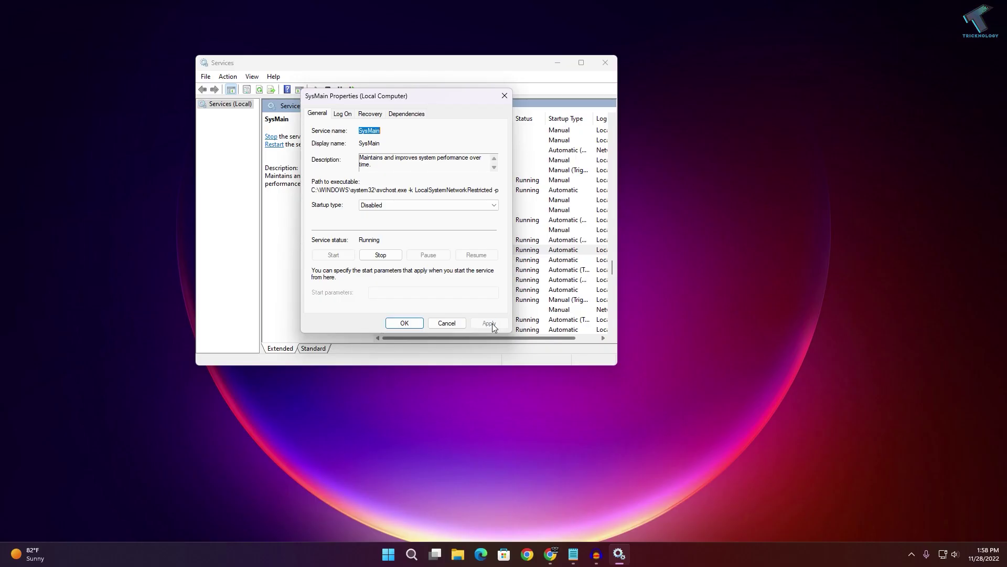
click(613, 472)
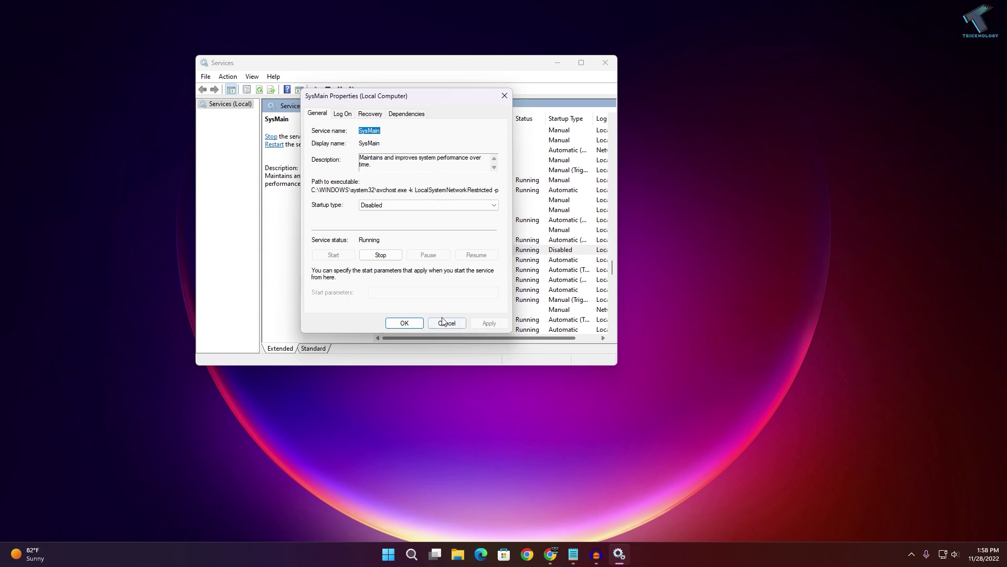
click(404, 323)
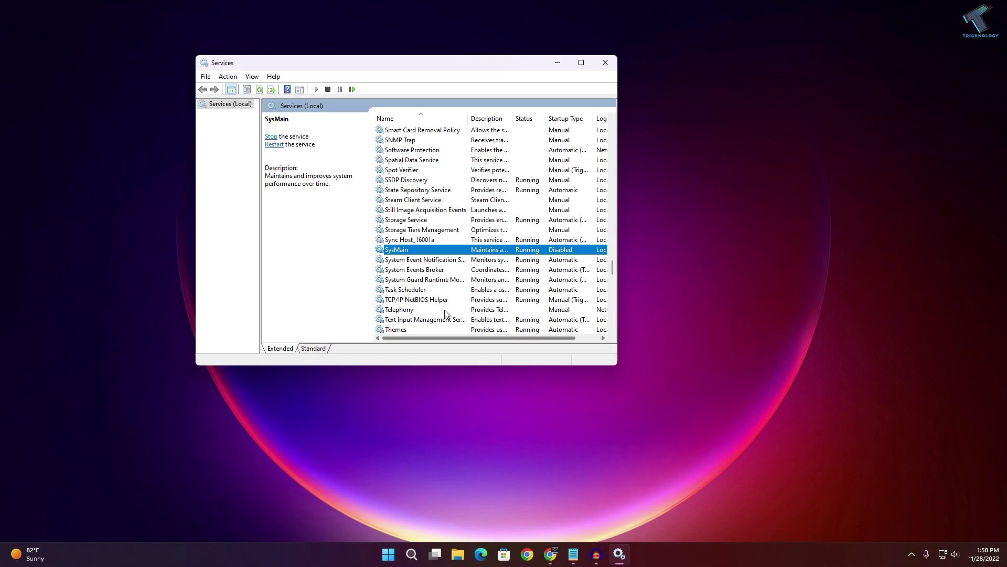
Select Connected User Experiences and Telemetry, widening the Name column and maximizing Services.
text(co)
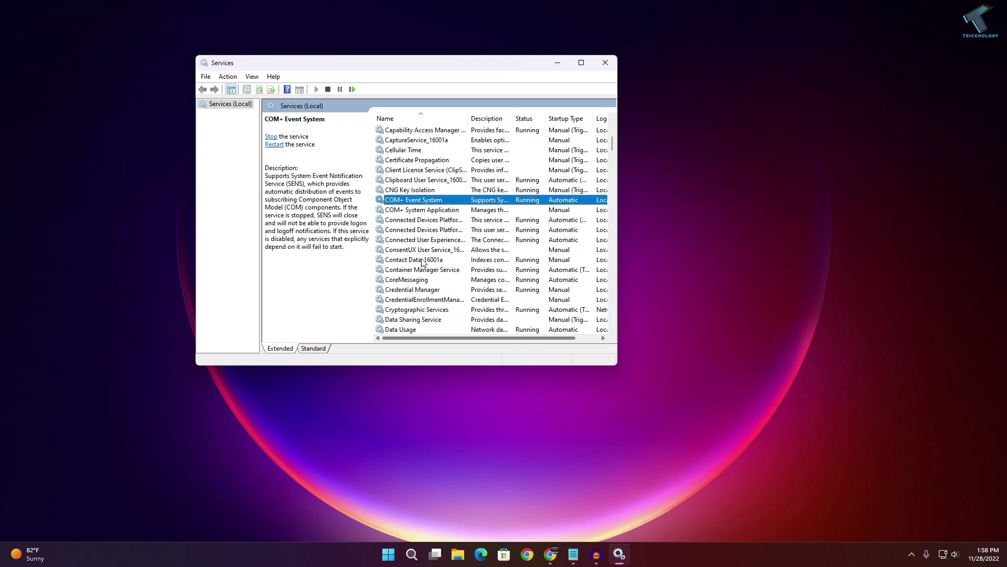
text(ntainer)
scroll(444, 294, down, 1)
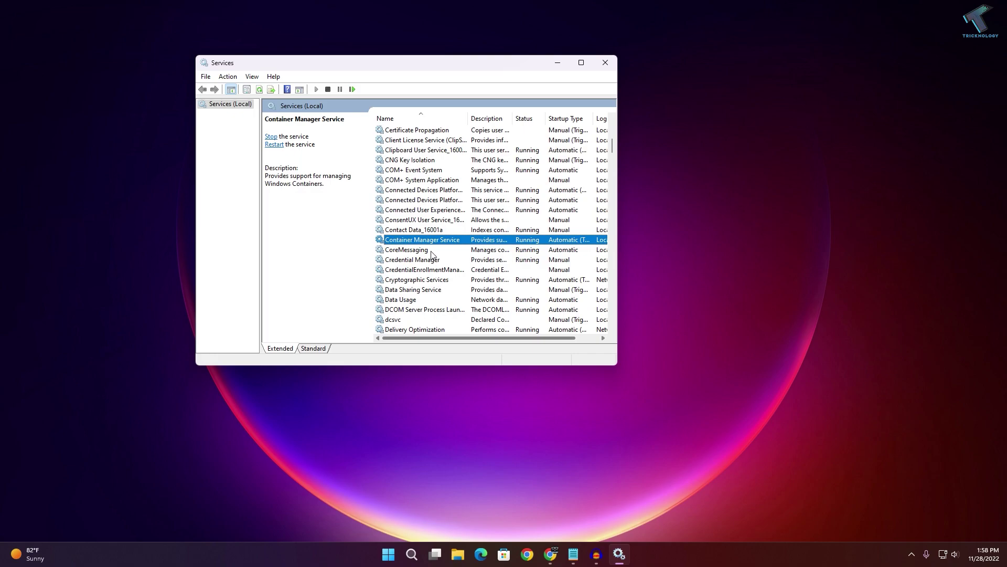
click(431, 209)
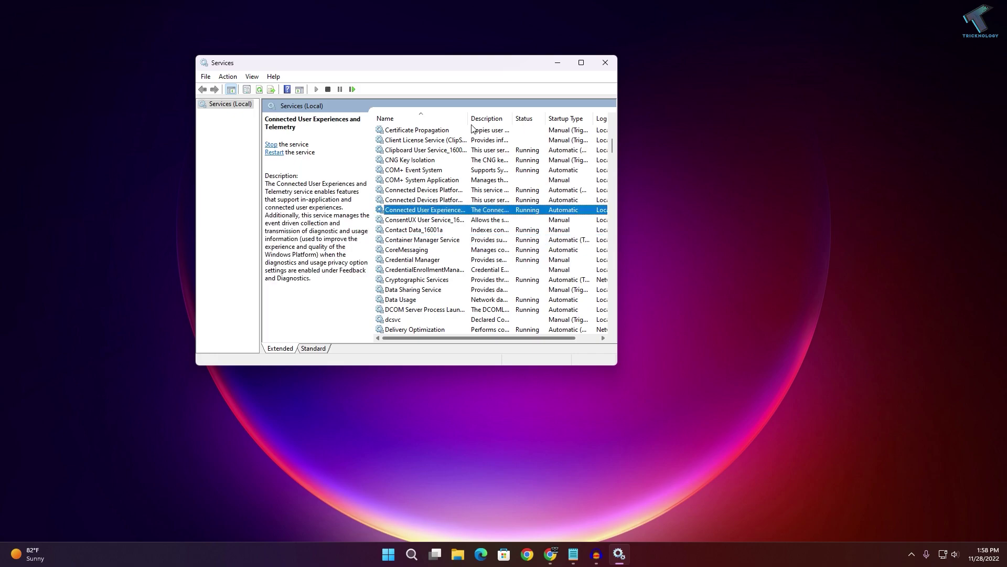
drag(469, 118, 528, 115)
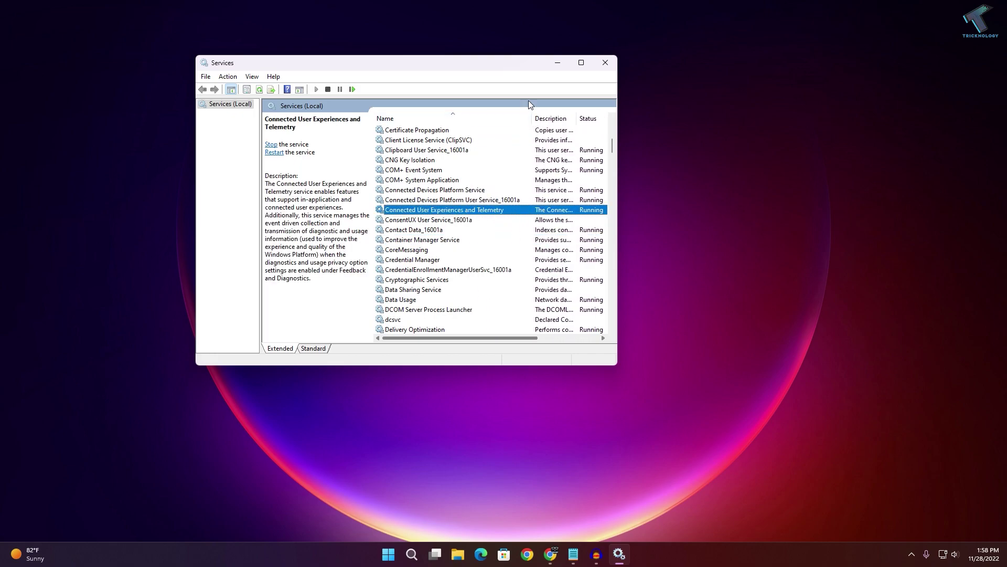
double_click(513, 66)
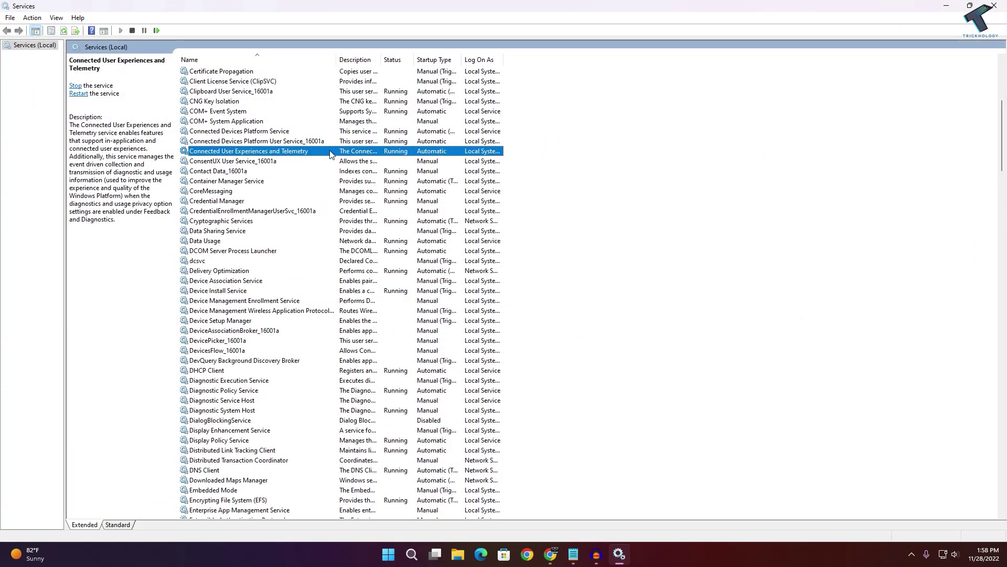
Set the telemetry service's startup type to Disabled and save with Apply and OK.
right_click(330, 154)
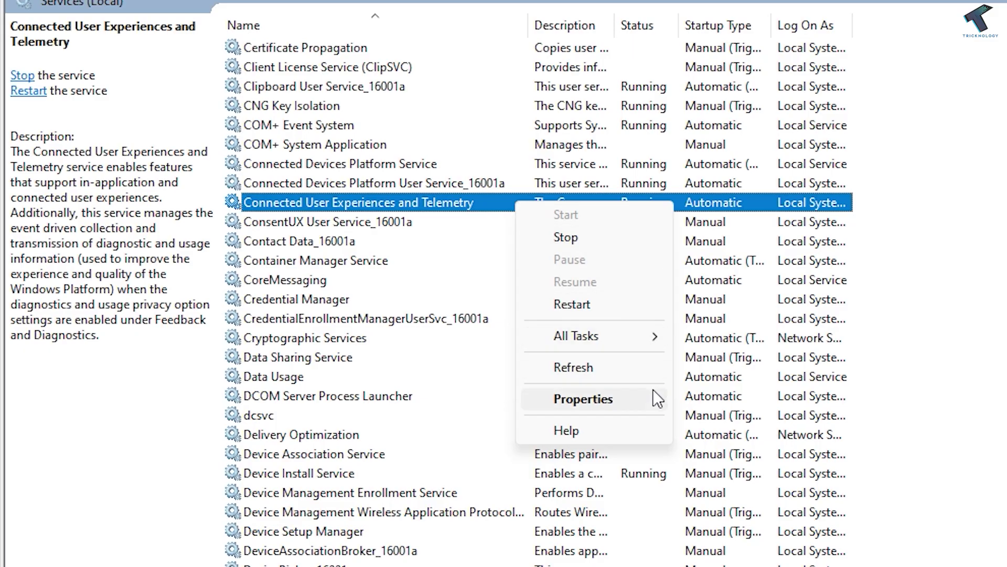
click(653, 391)
click(644, 312)
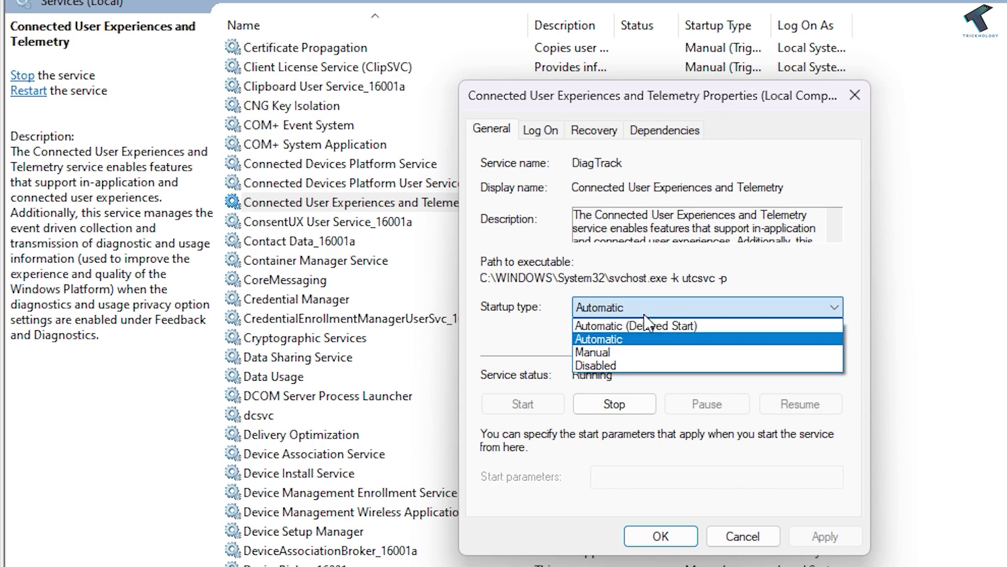
click(641, 362)
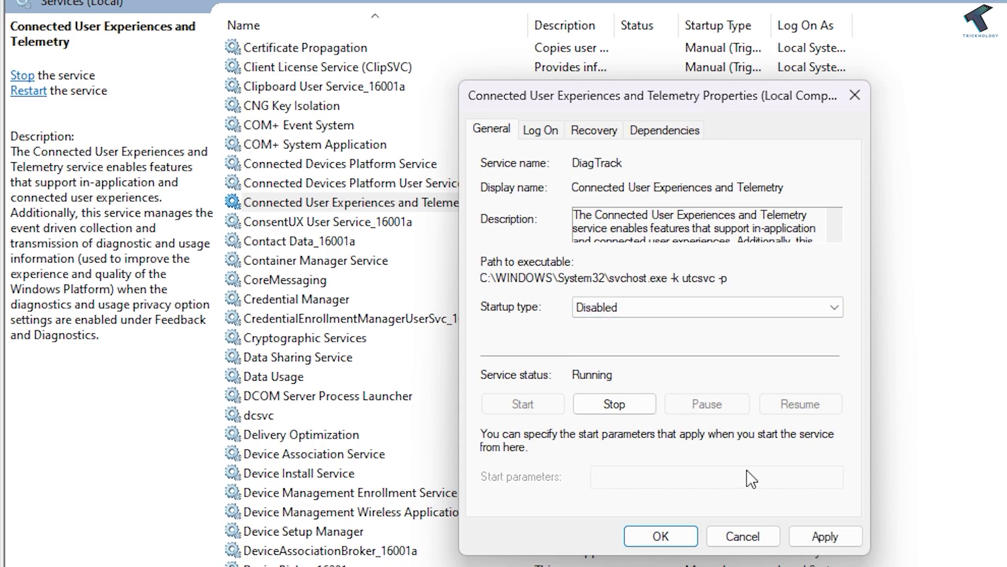
click(825, 536)
click(660, 536)
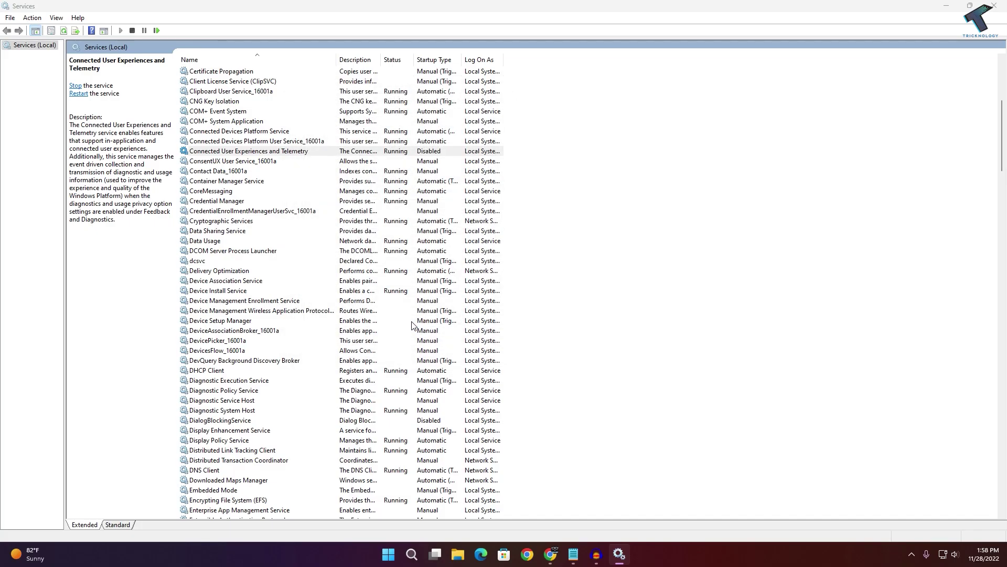
Close Services and launch System Configuration by searching msconfig from Start.
click(995, 7)
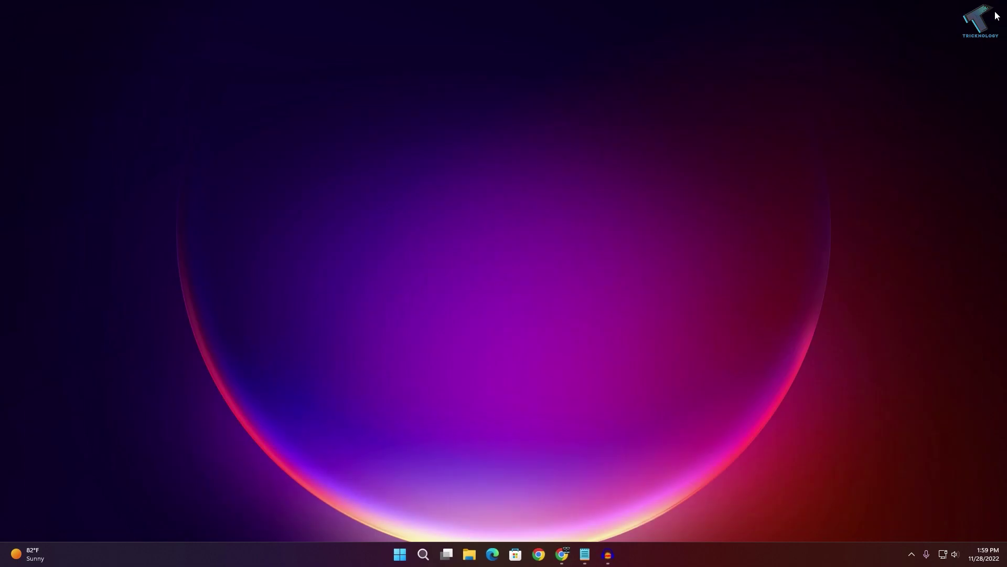
click(394, 556)
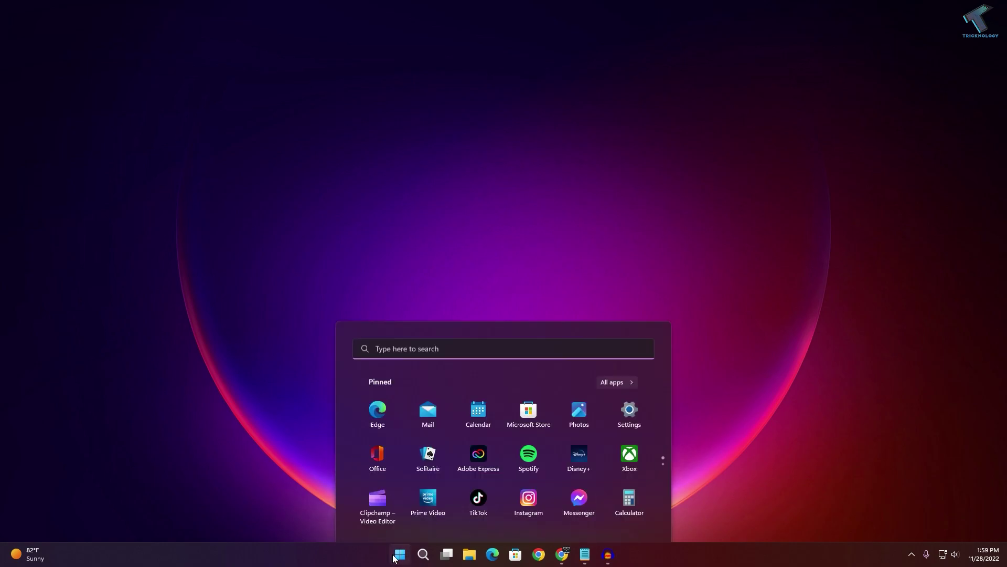
click(393, 557)
click(395, 558)
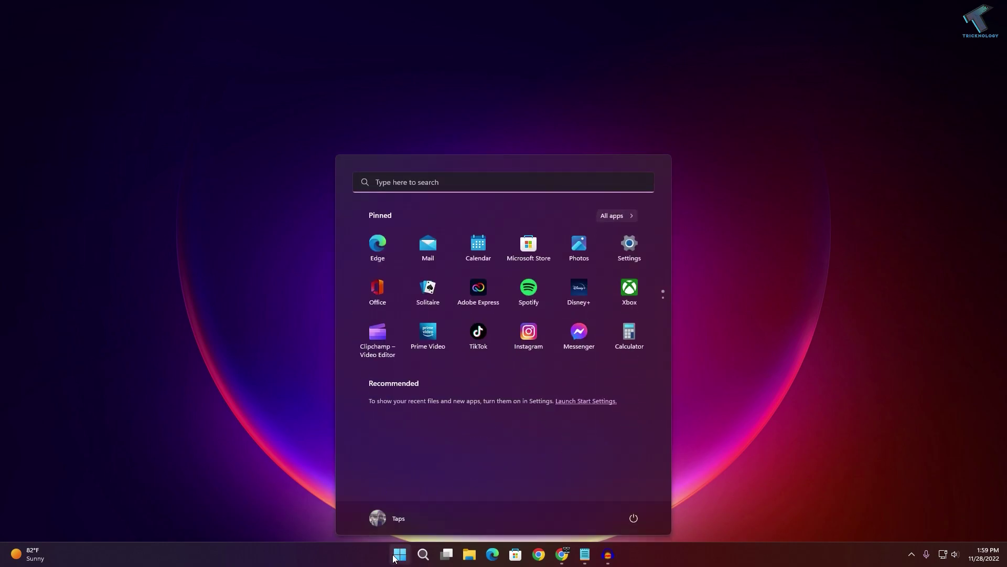
text(msc)
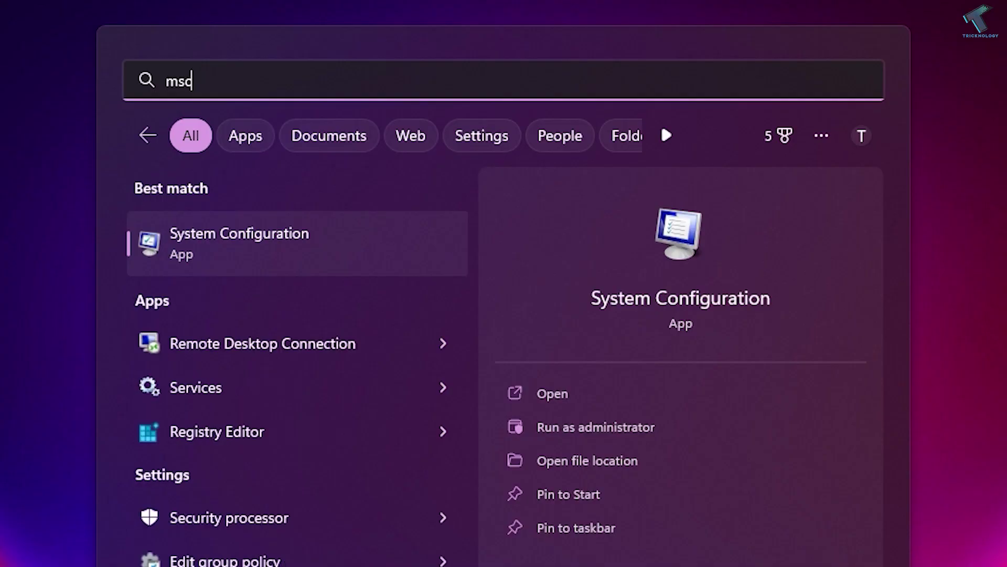
text(onf)
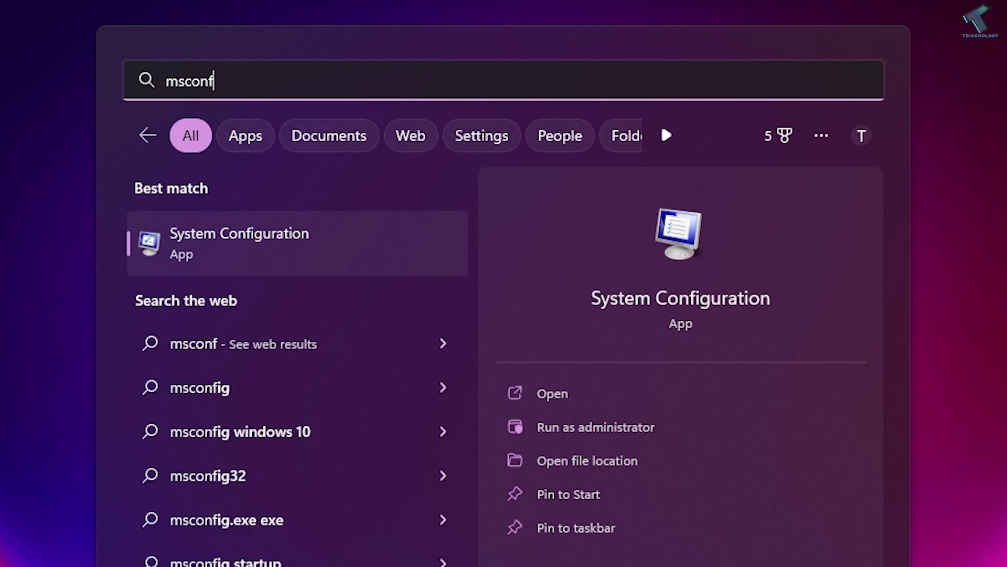
text(ig)
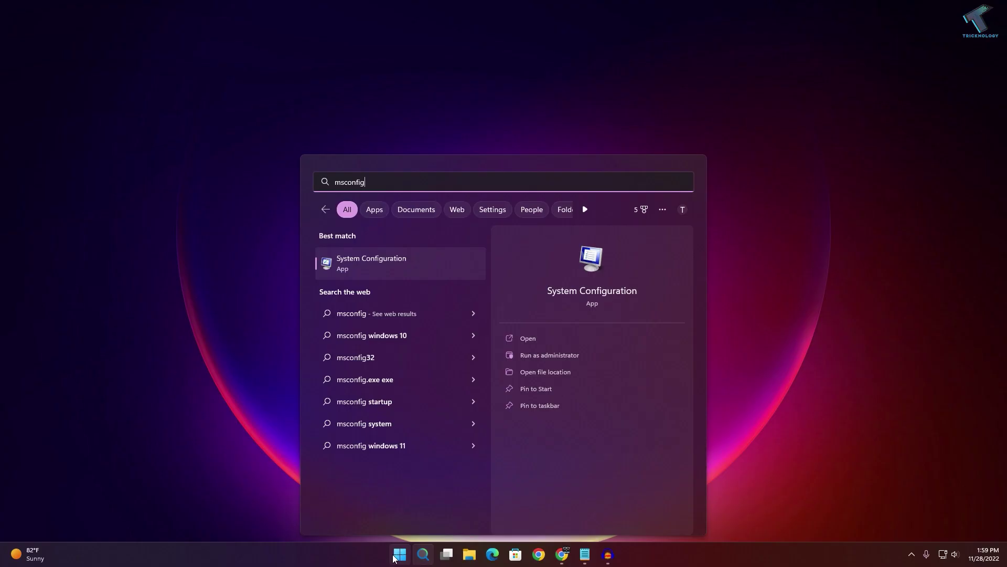
key(Return)
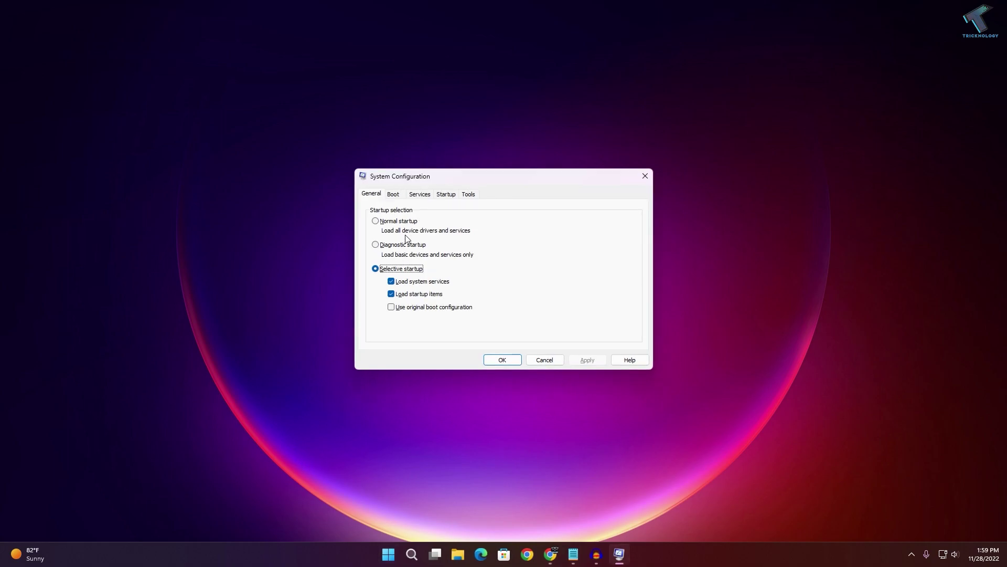
On the Services tab, hide all Microsoft services and disable every third-party service.
click(421, 195)
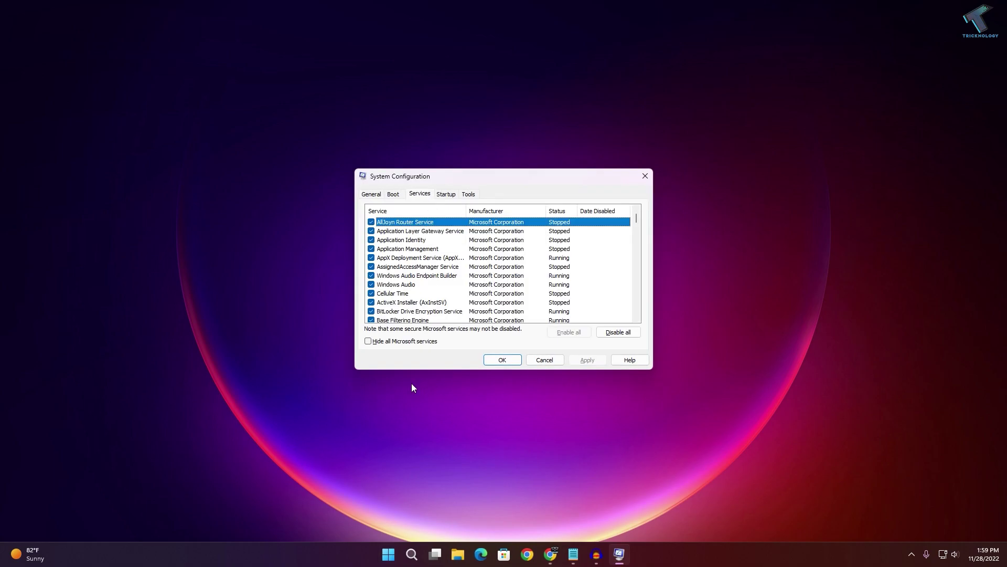
click(404, 343)
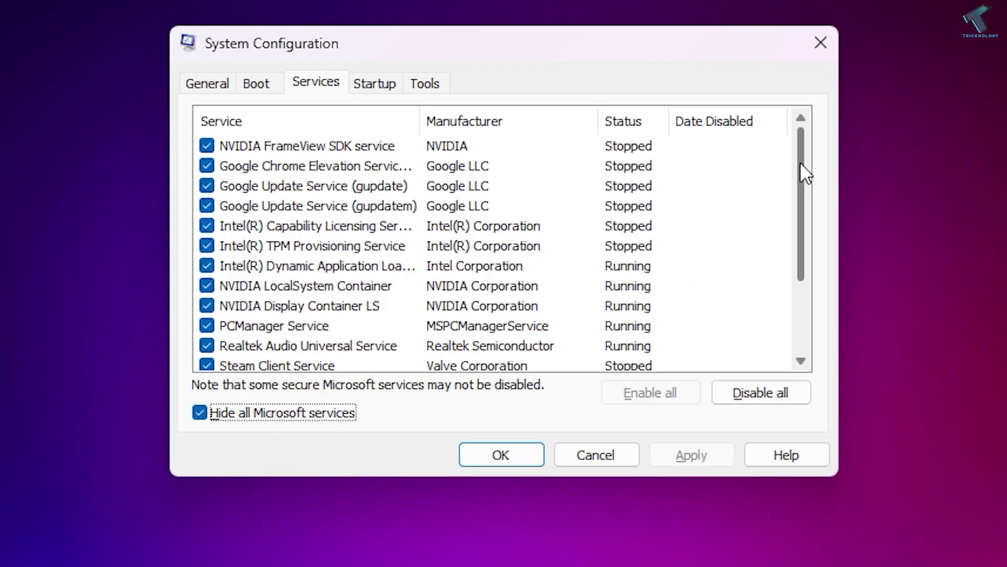
drag(800, 162, 816, 147)
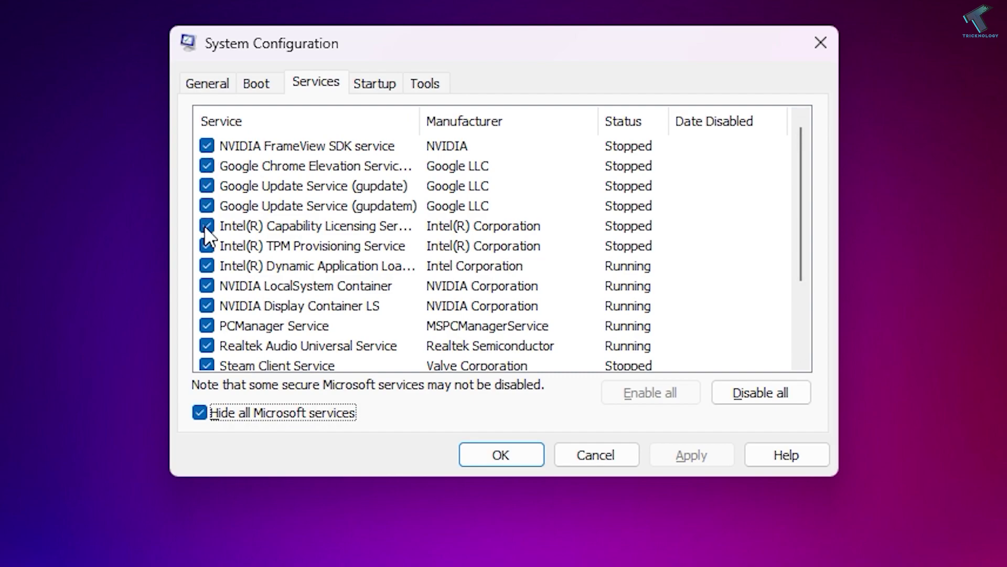
drag(811, 205, 794, 331)
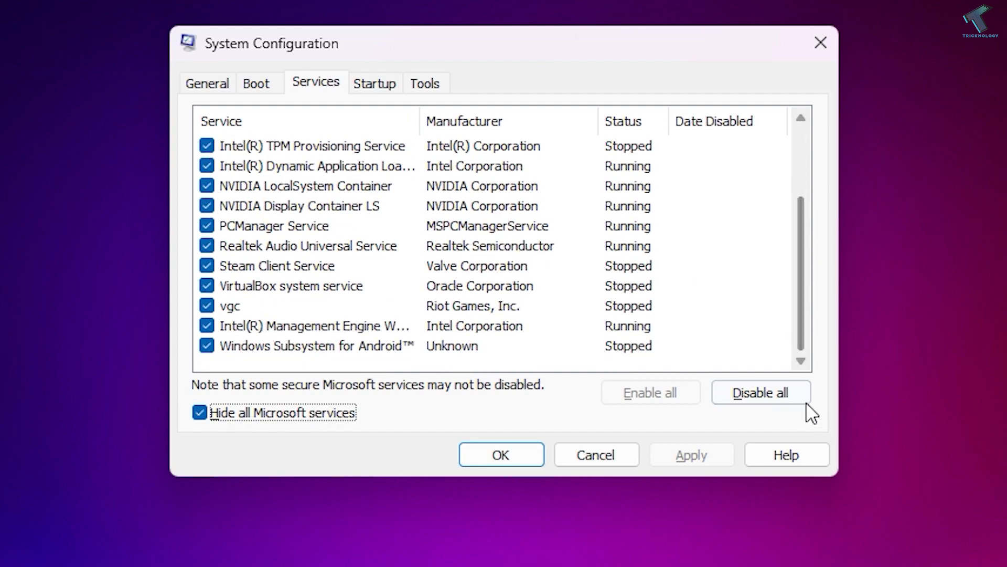
click(747, 392)
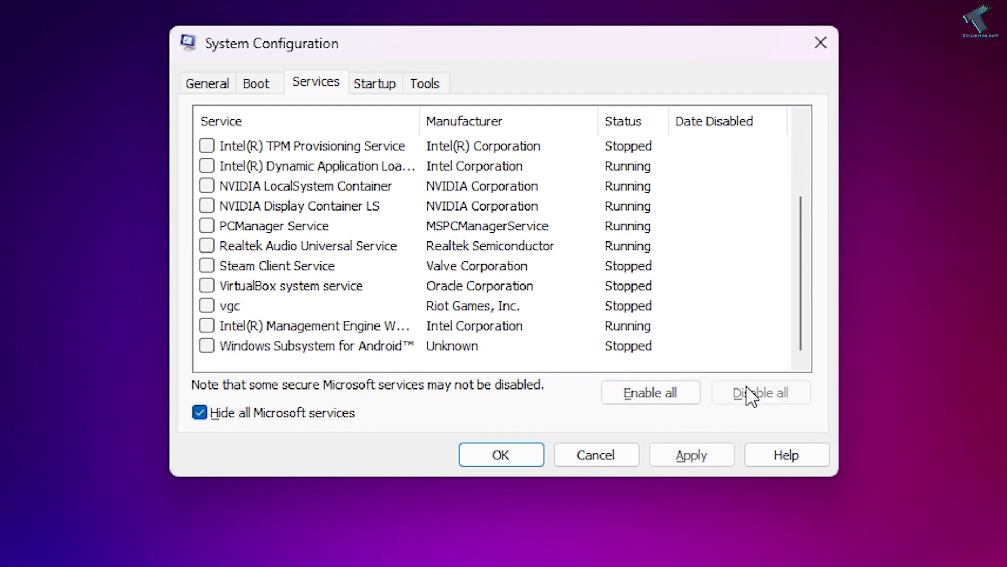
Save the service changes and dismiss the restart prompt without restarting.
click(677, 454)
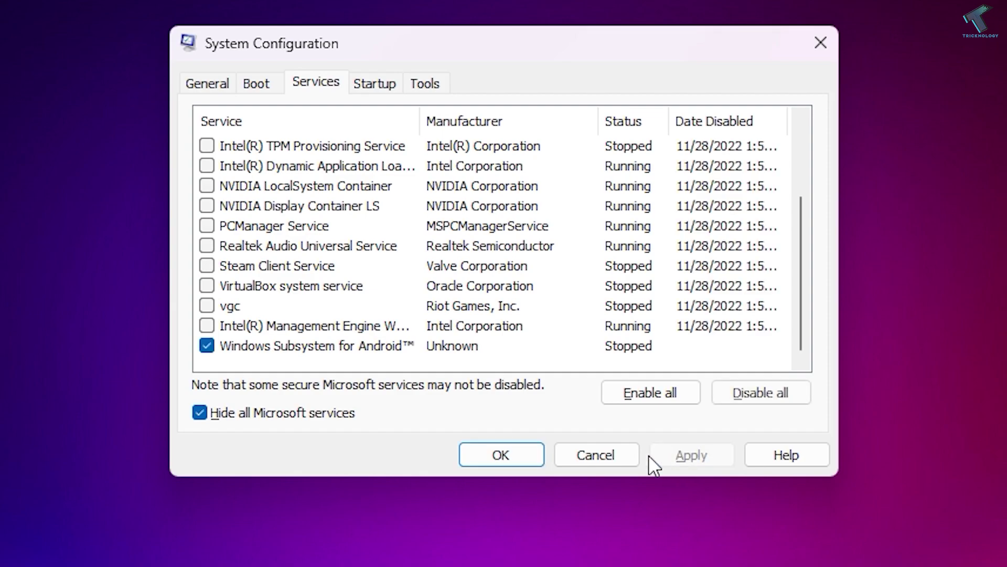
click(521, 455)
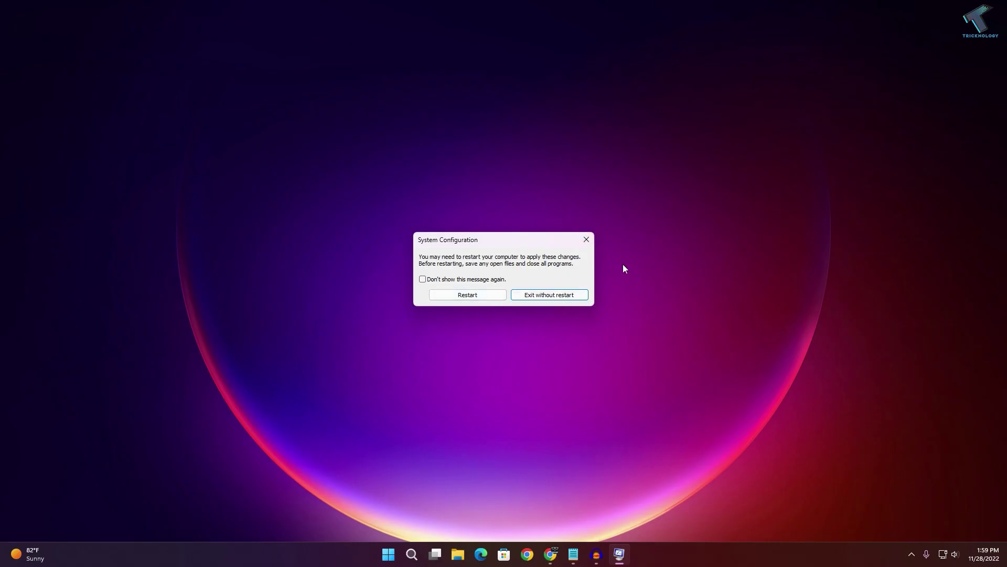
click(586, 240)
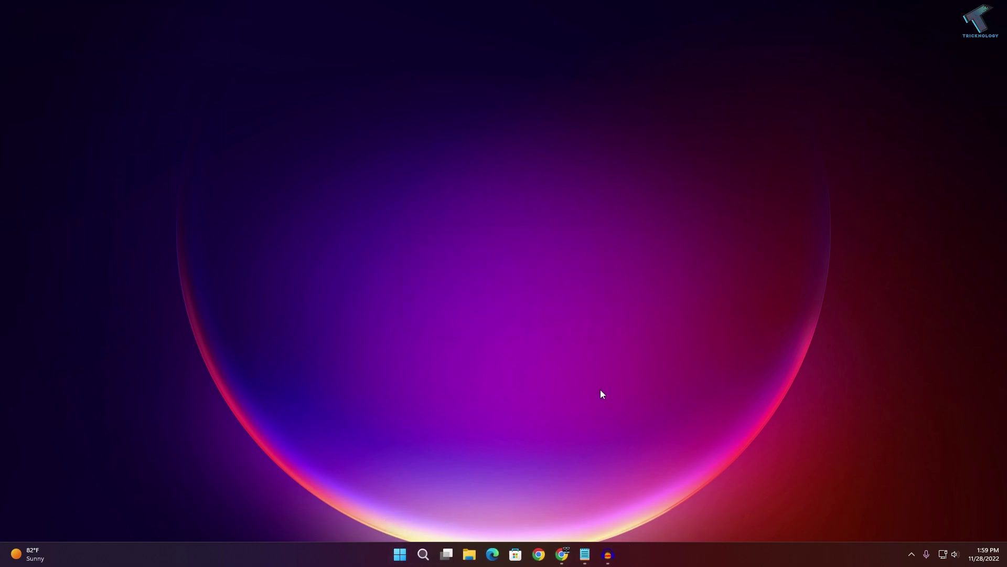
right_click(400, 554)
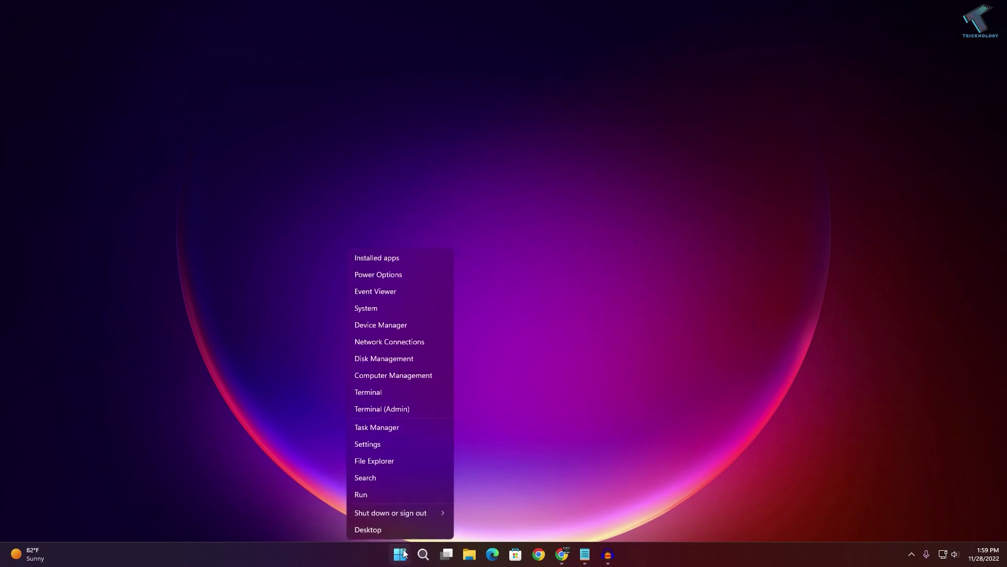
click(411, 431)
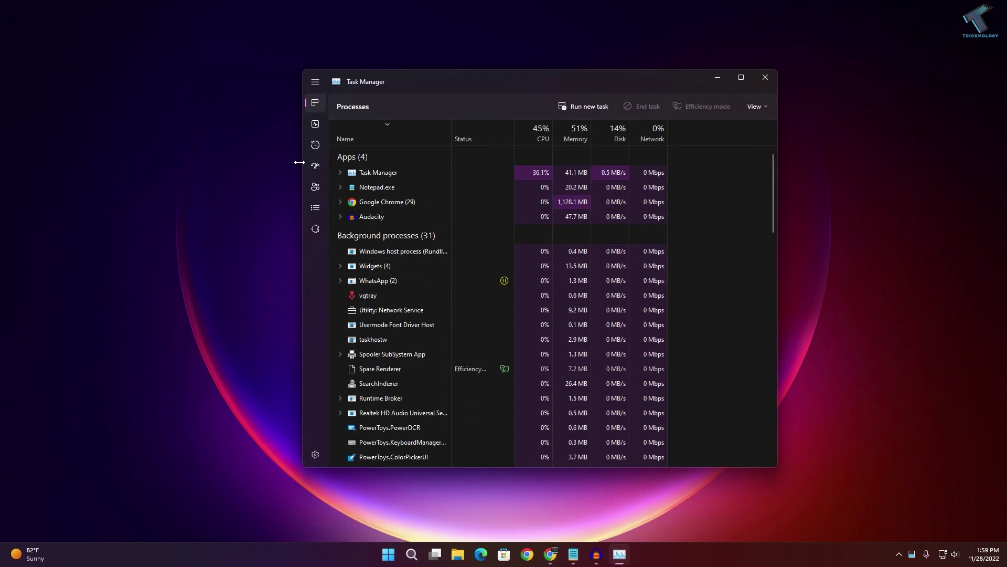
click(315, 167)
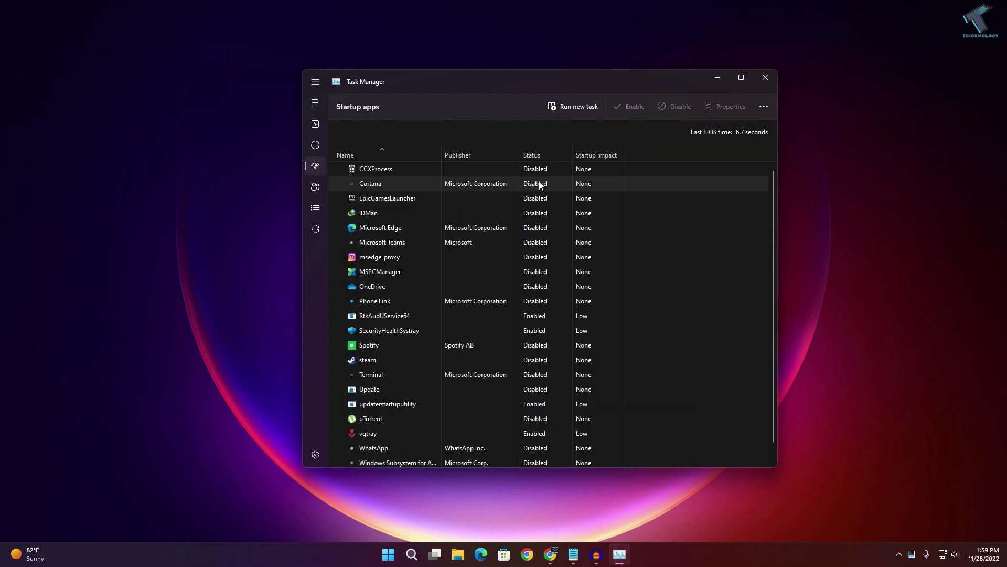
click(568, 271)
right_click(531, 255)
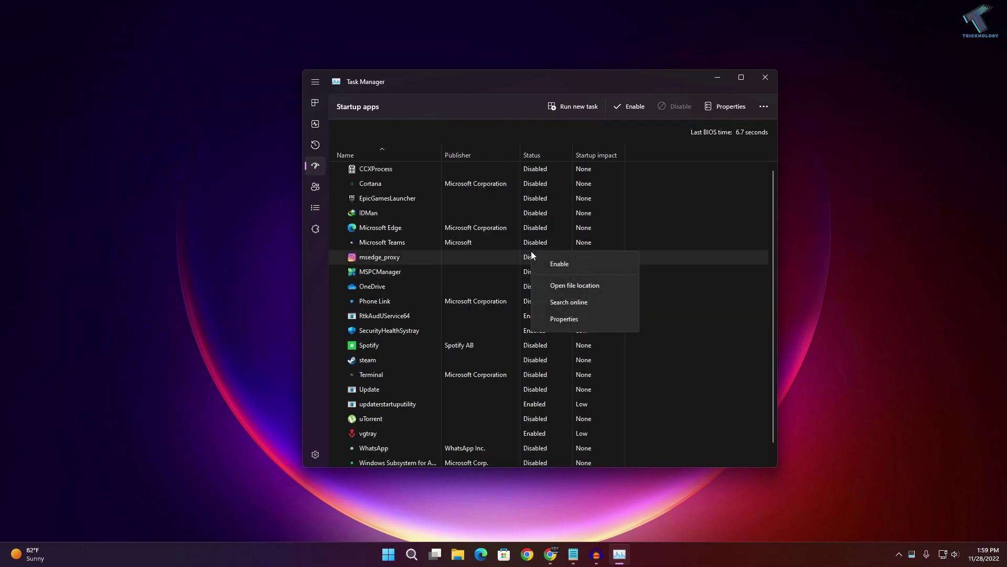
click(517, 218)
scroll(526, 254, down, 1)
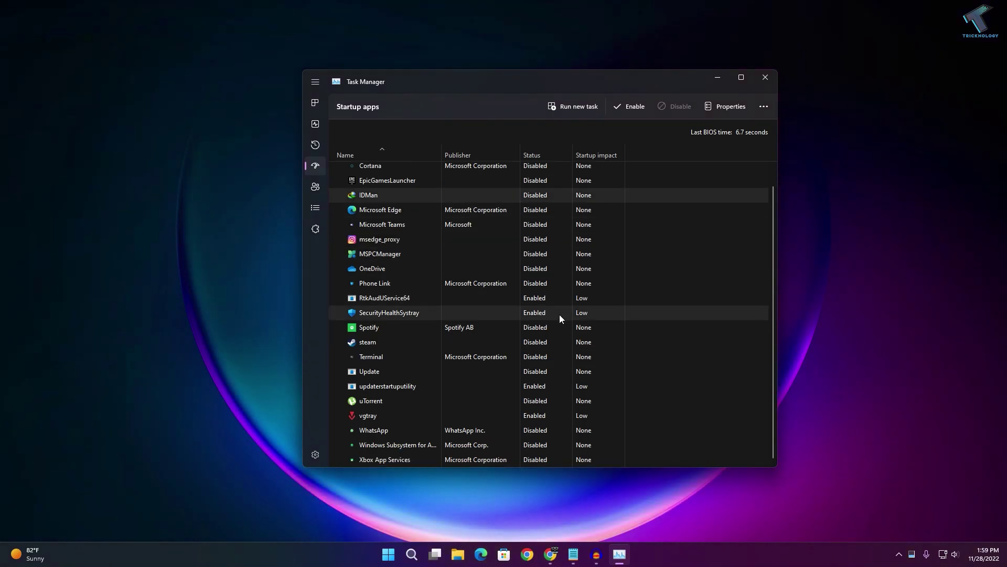
click(545, 288)
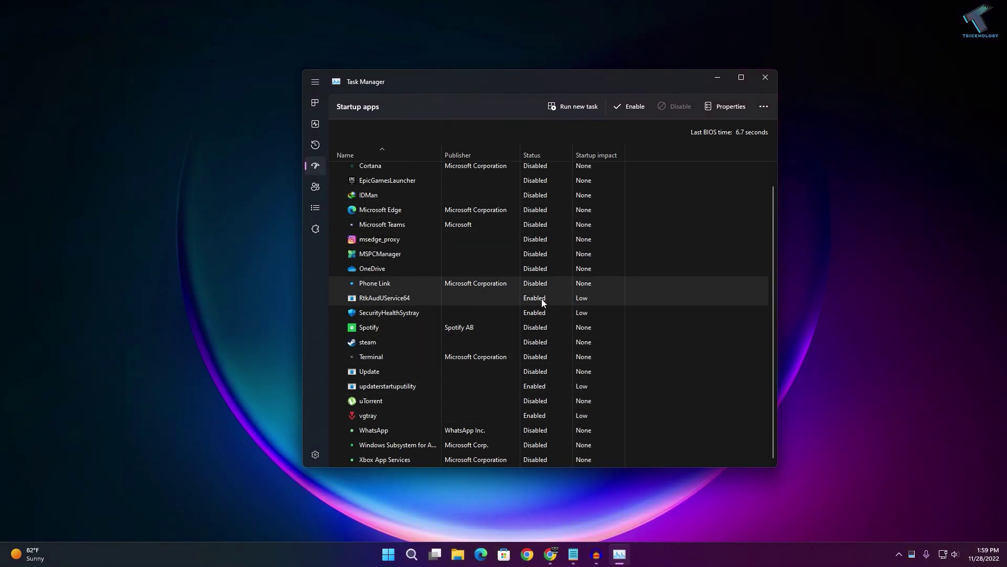
right_click(534, 282)
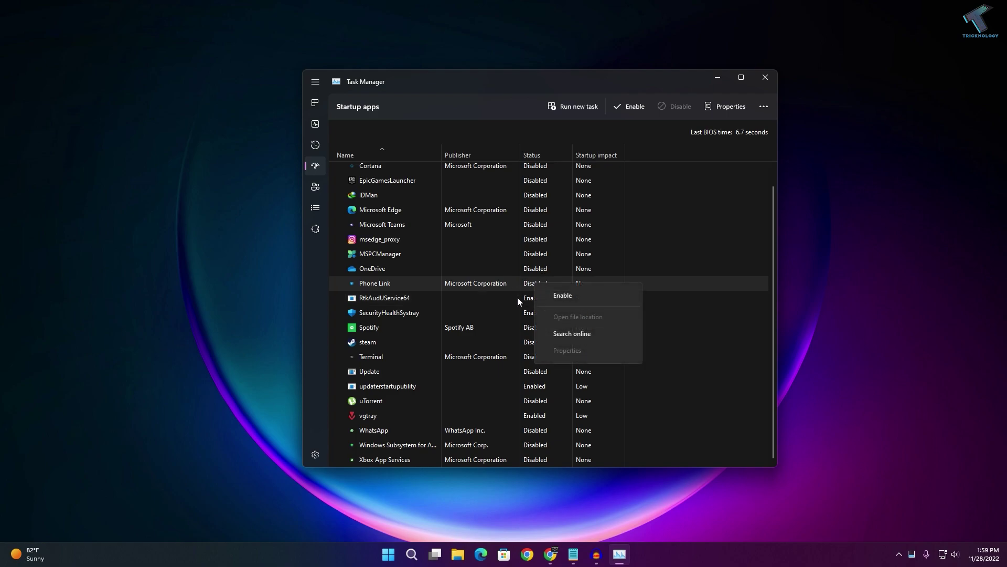
right_click(519, 298)
click(489, 322)
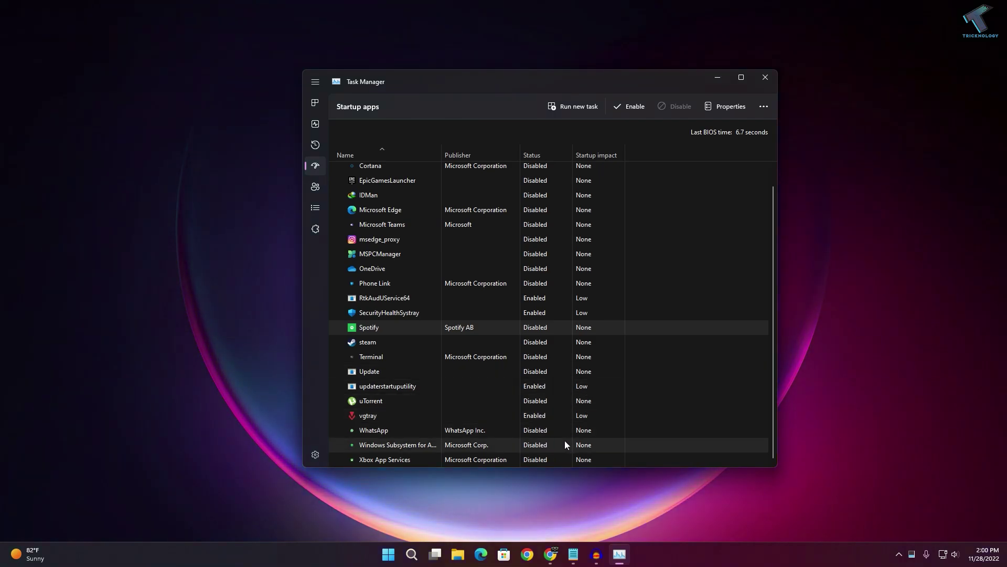
scroll(533, 200, up, 1)
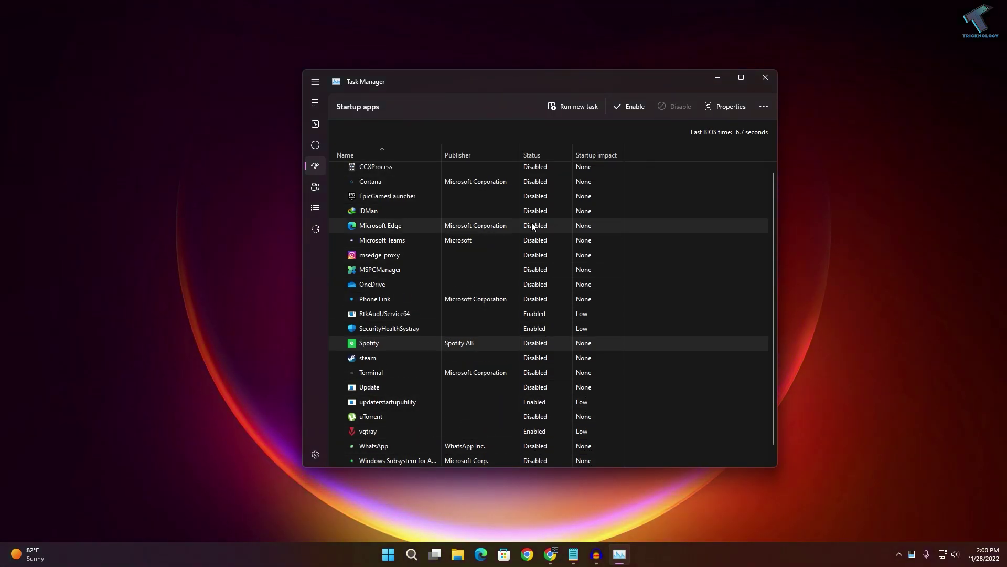
scroll(537, 341, down, 1)
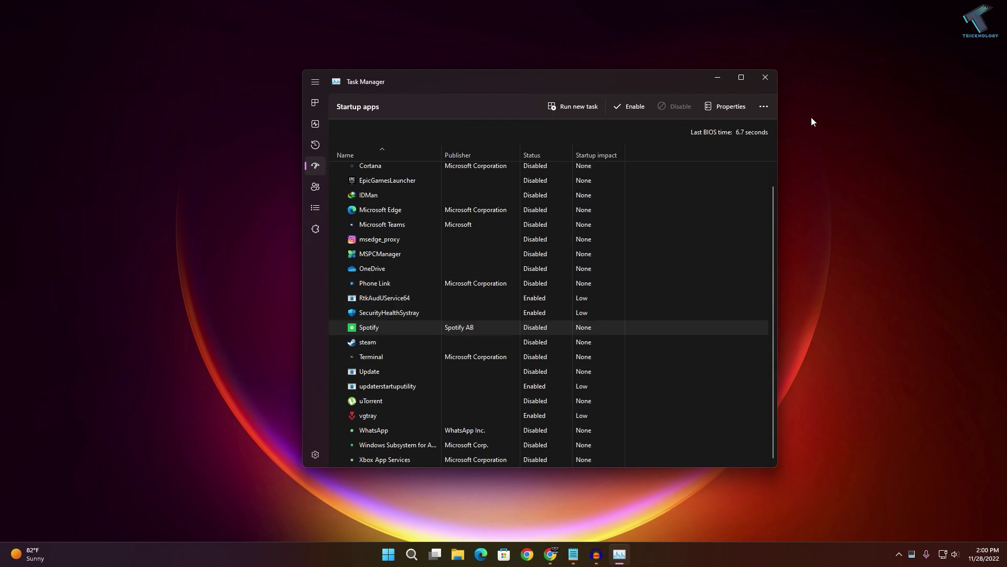
click(764, 78)
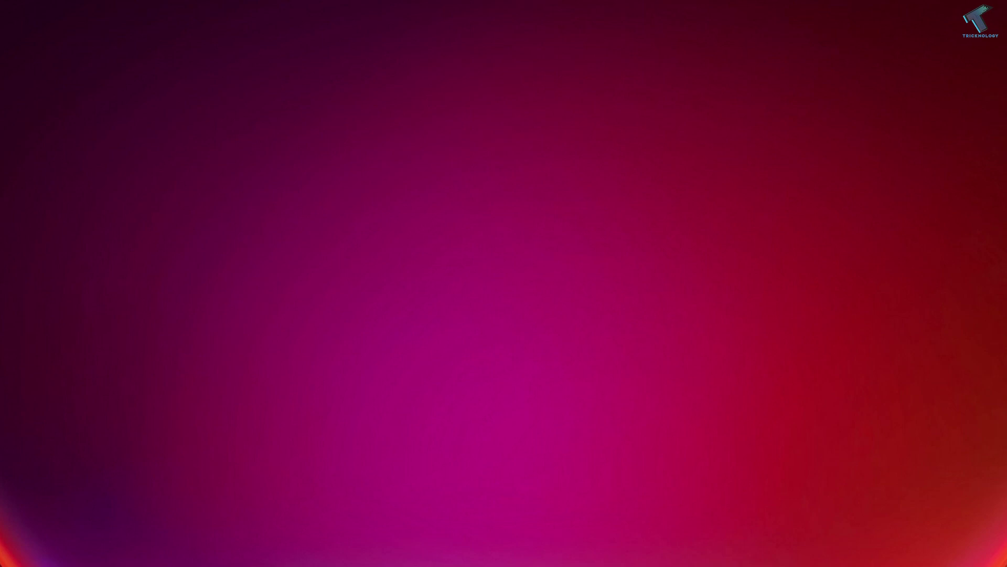
Launch SystemPropertiesAdvanced from Start search to reach the Advanced tab of System Properties.
key(super)
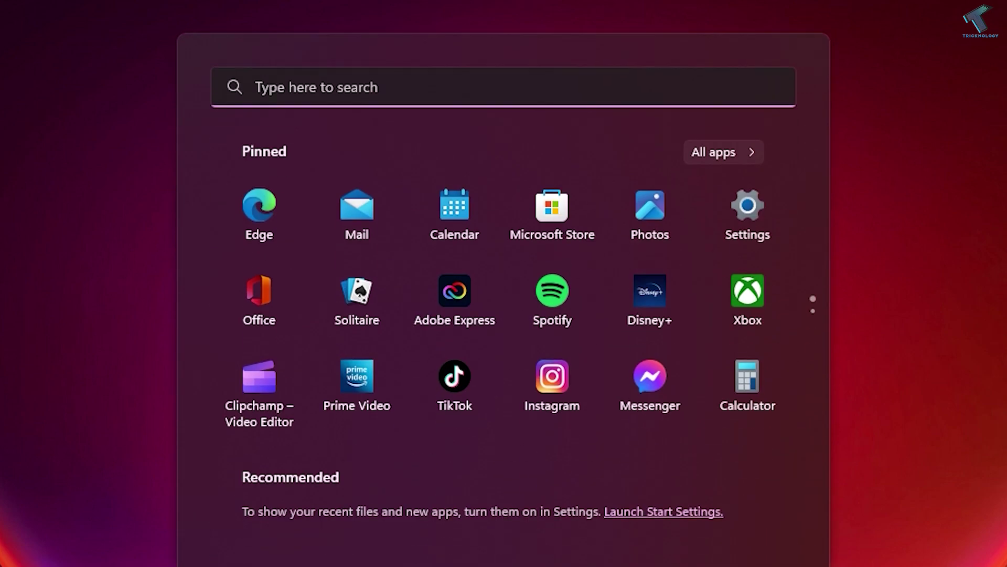
text(sys)
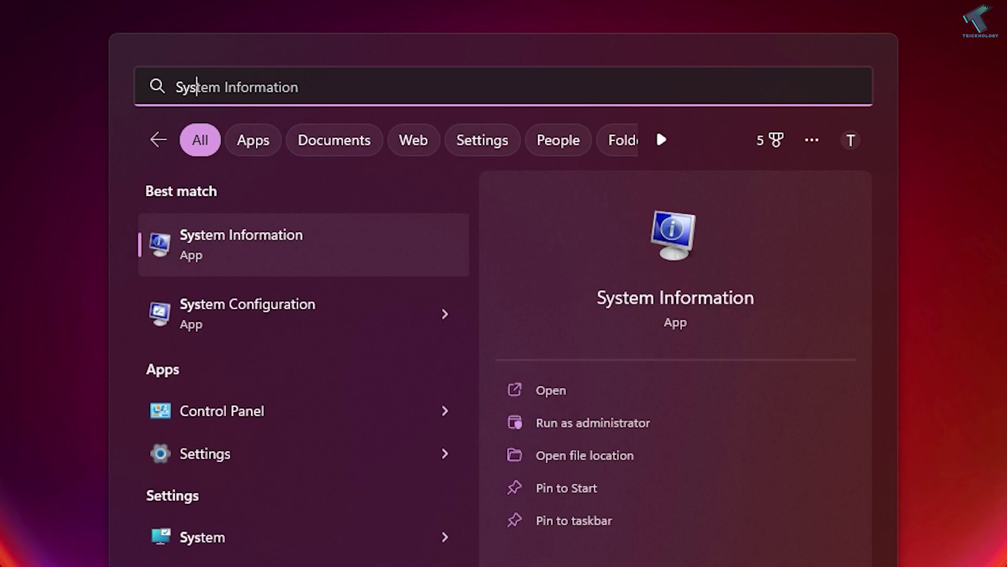
text(tem)
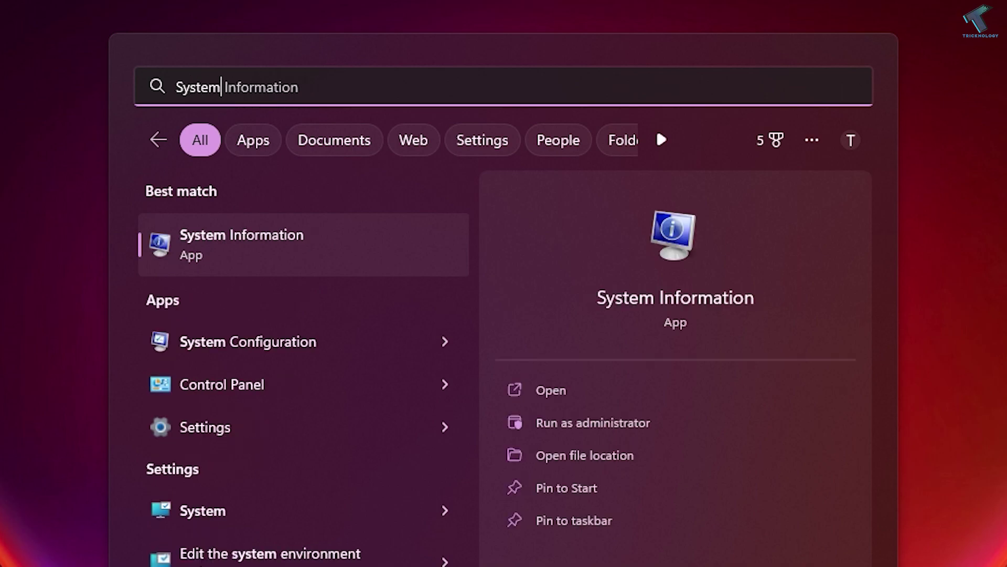
text(P)
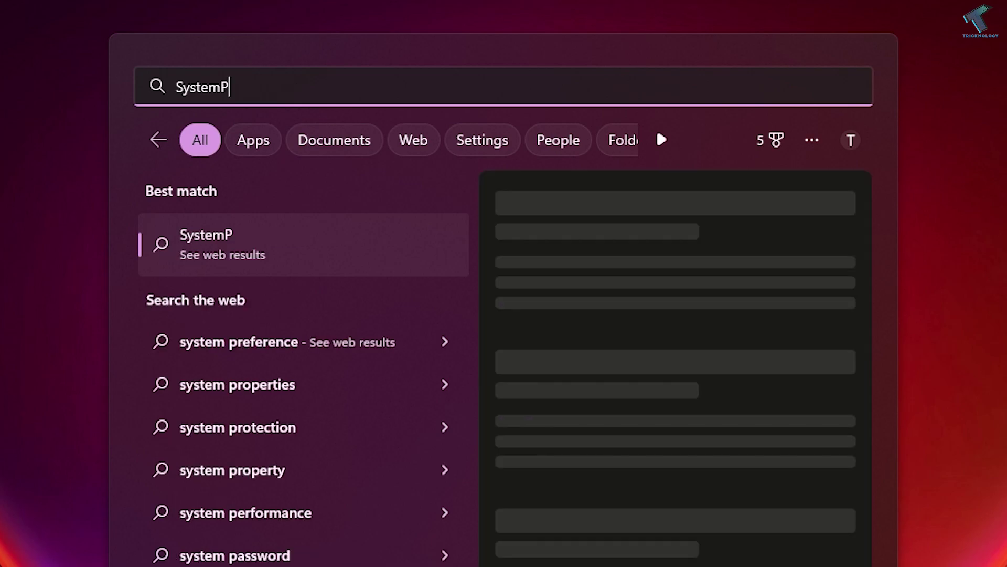
text(roper)
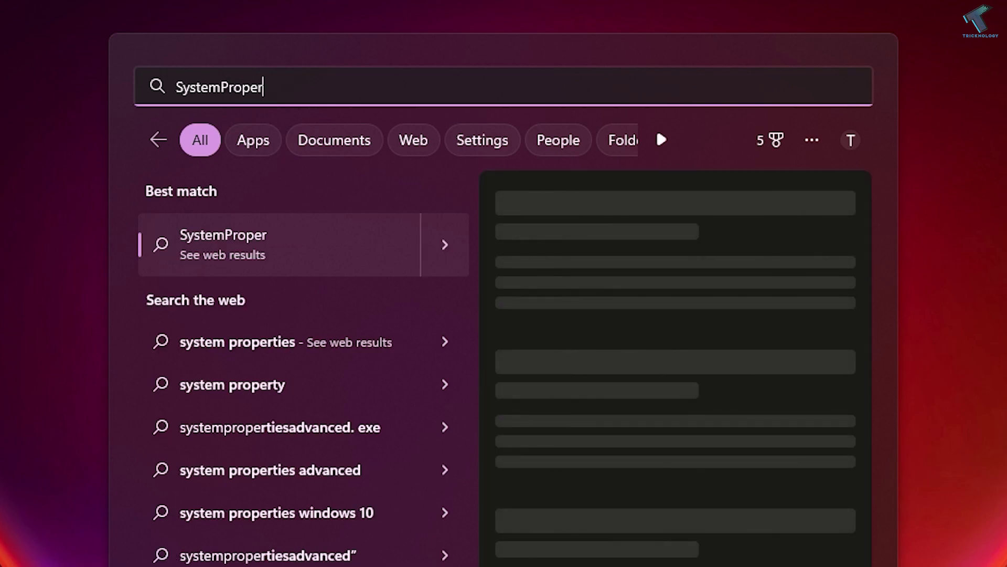
text(ties)
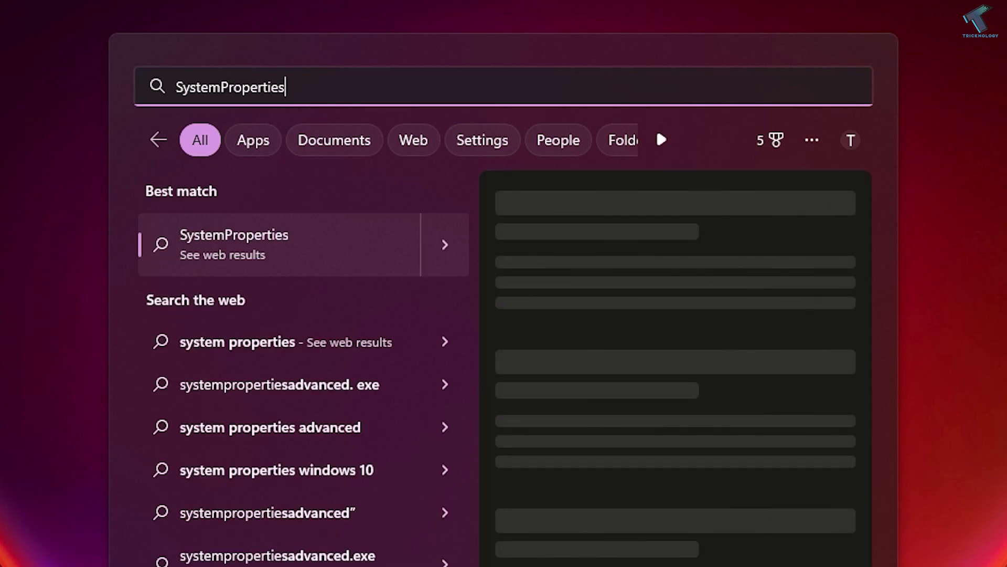
text(A)
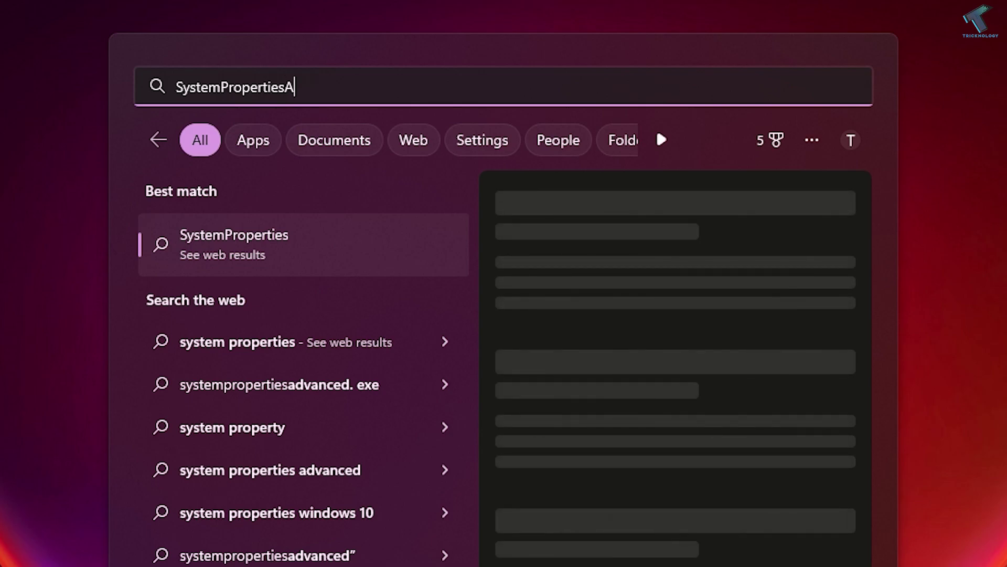
text(dvanced)
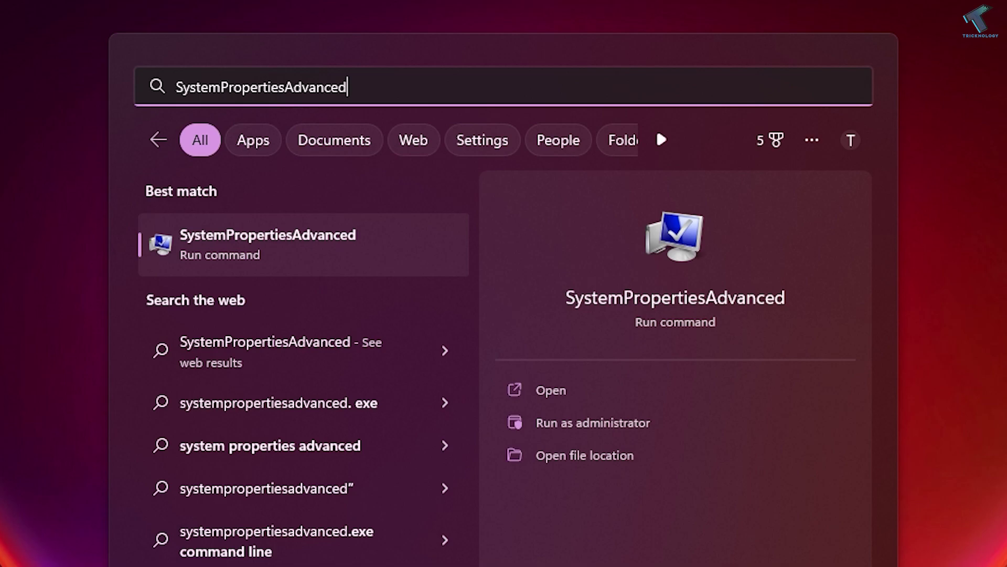
key(Return)
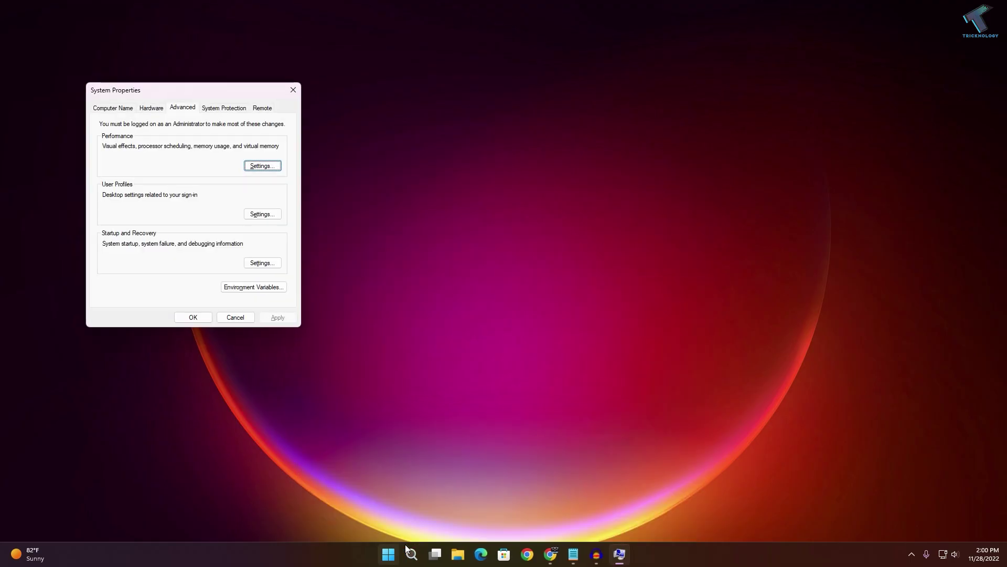
Center System Properties and open Virtual Memory from Performance Options' Advanced tab.
drag(206, 93, 497, 116)
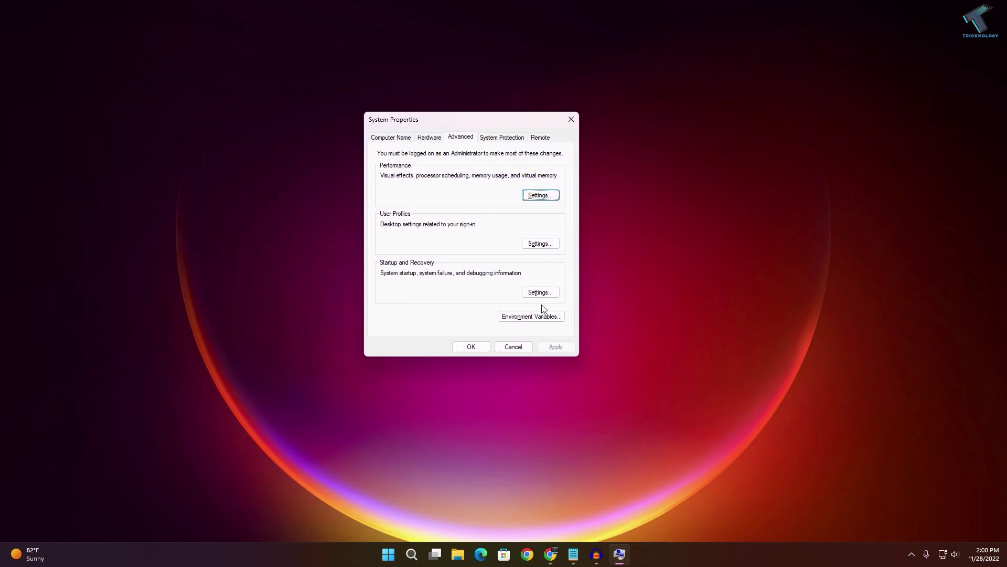
click(552, 196)
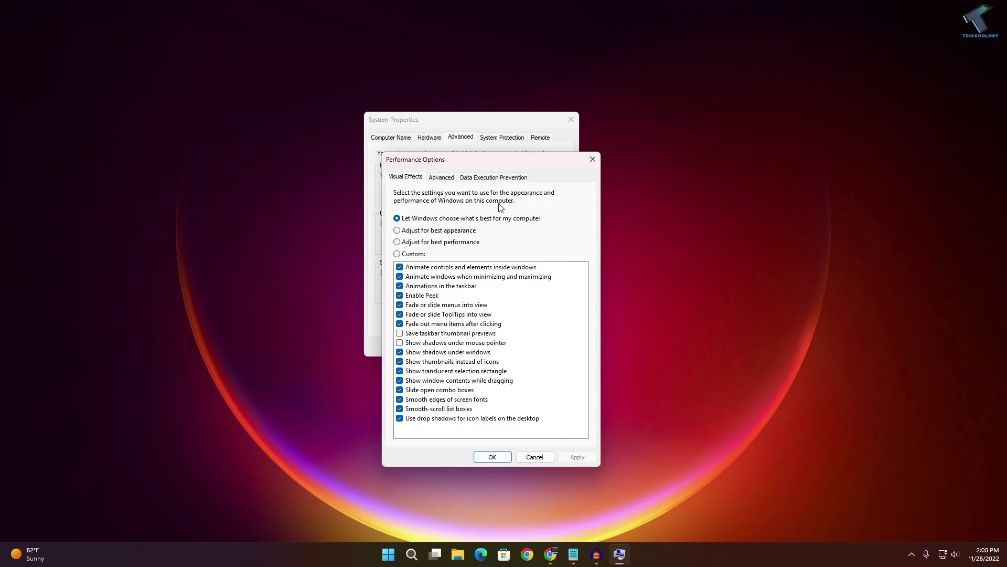
click(454, 179)
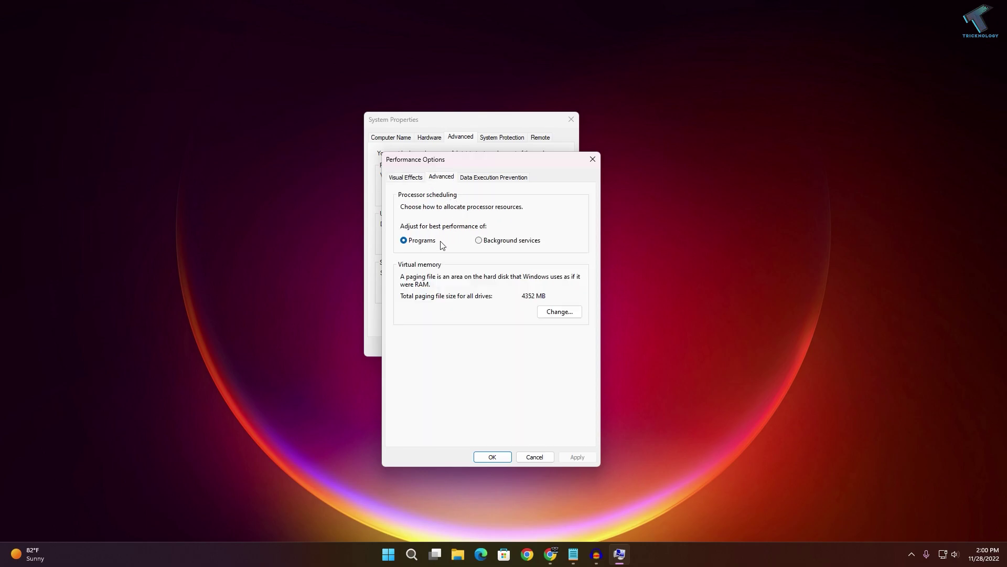
click(553, 312)
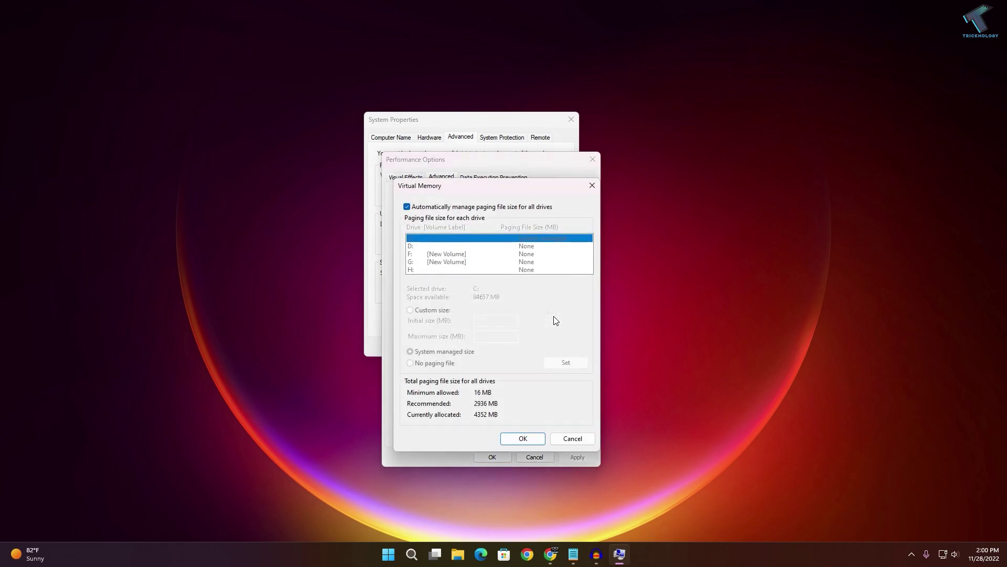
Turn off automatic paging management and give drive C: a Custom size with 2936 MB initial.
double_click(407, 207)
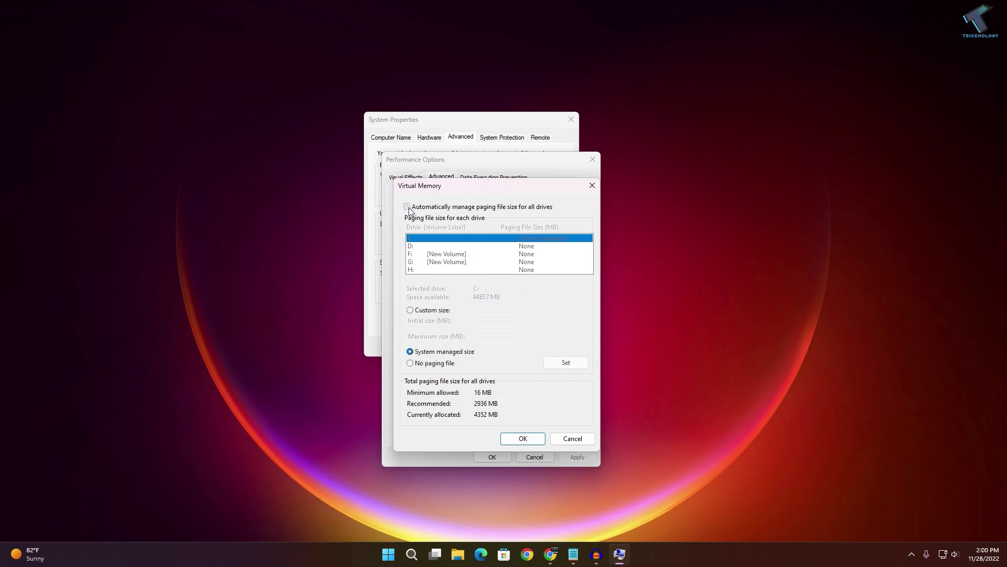
click(408, 208)
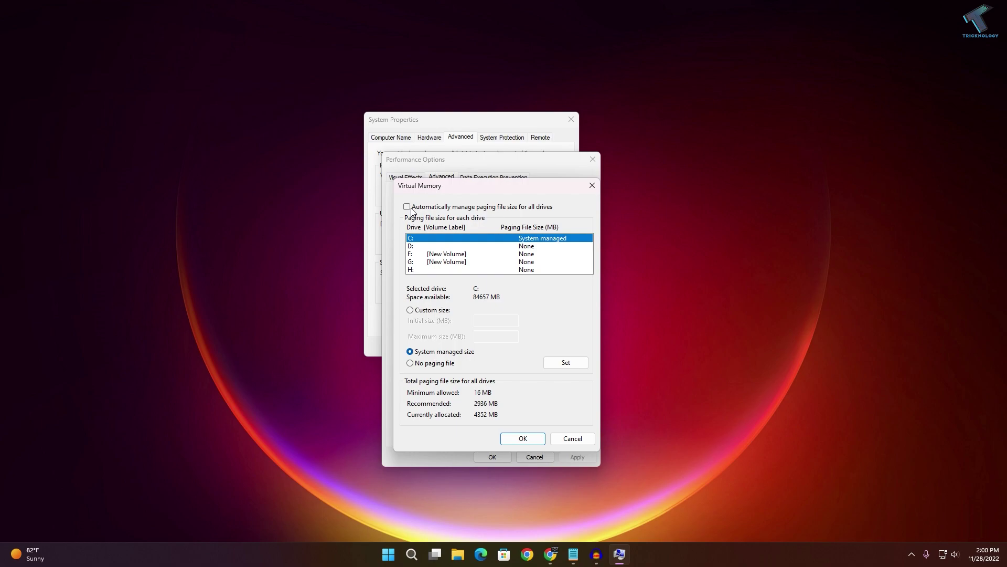
click(411, 311)
click(477, 322)
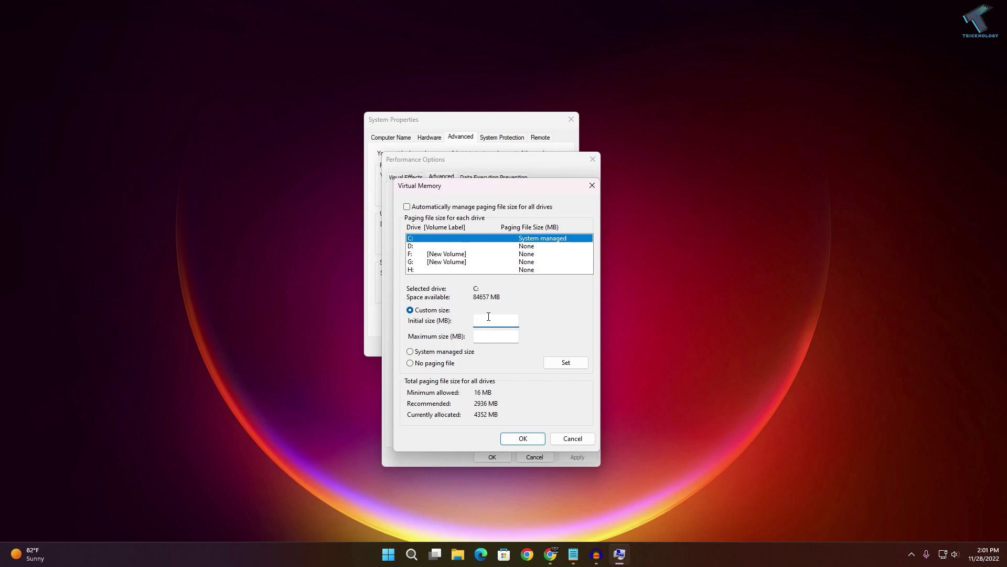
text(2936)
click(488, 336)
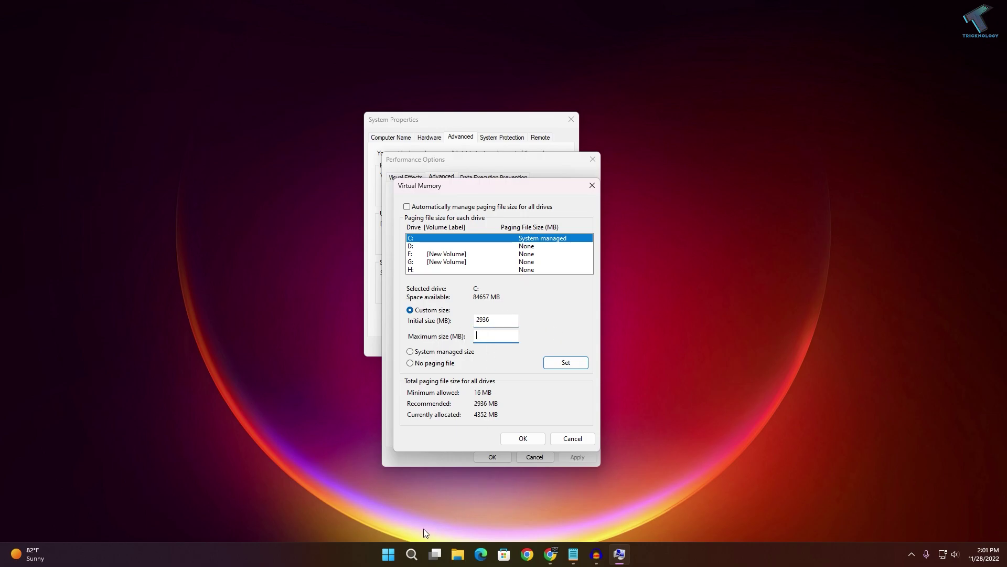
Launch Calculator from Start and move it off the Virtual Memory dialog.
click(389, 552)
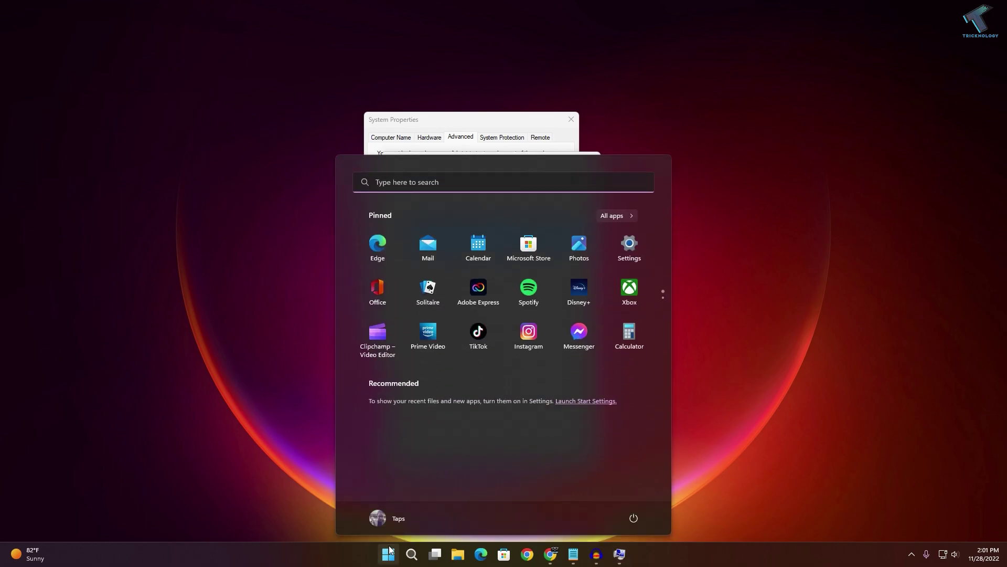
text(ca)
key(Return)
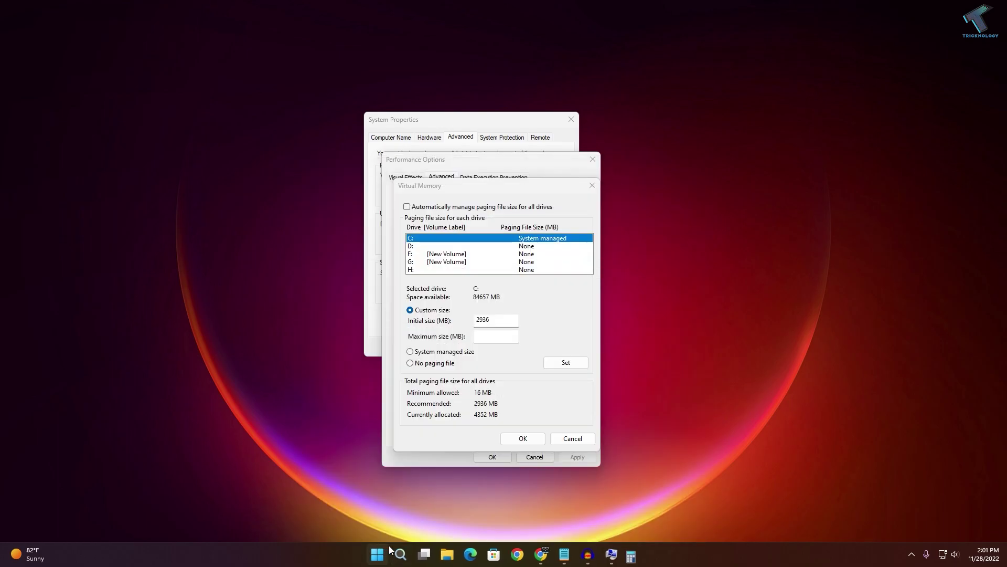
drag(577, 187, 694, 175)
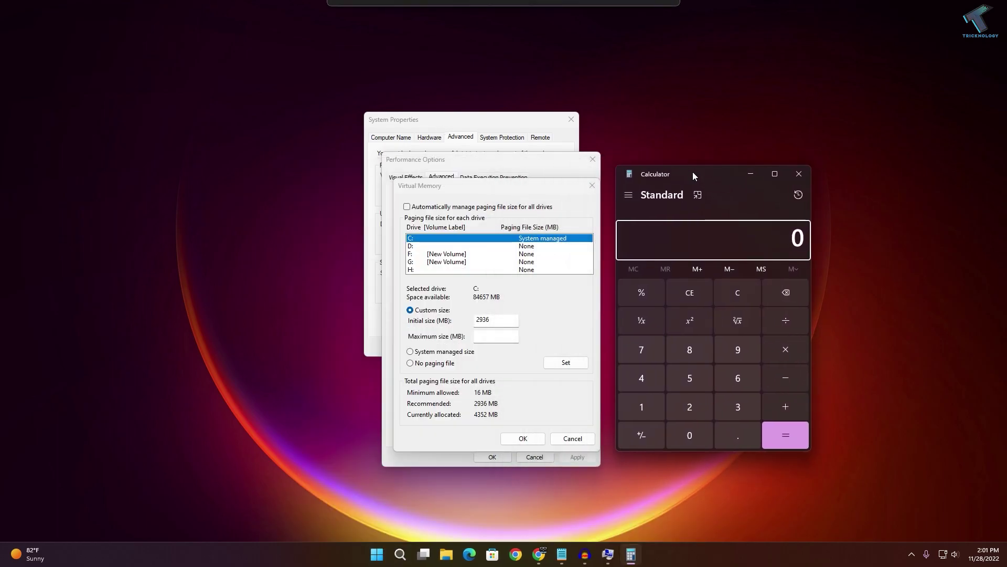
Enter 16,000 in Calculator.
click(652, 417)
click(734, 384)
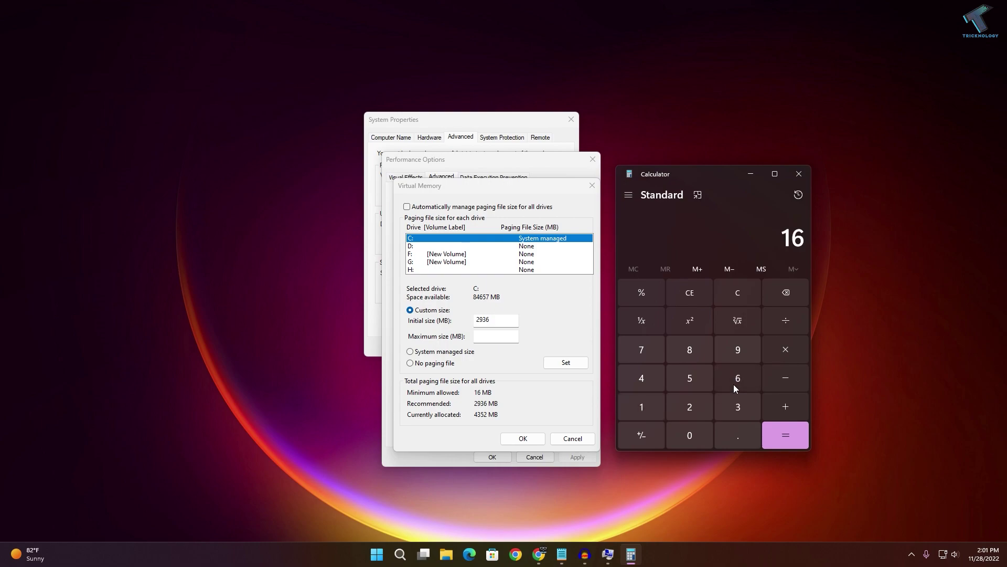
double_click(700, 445)
double_click(700, 445)
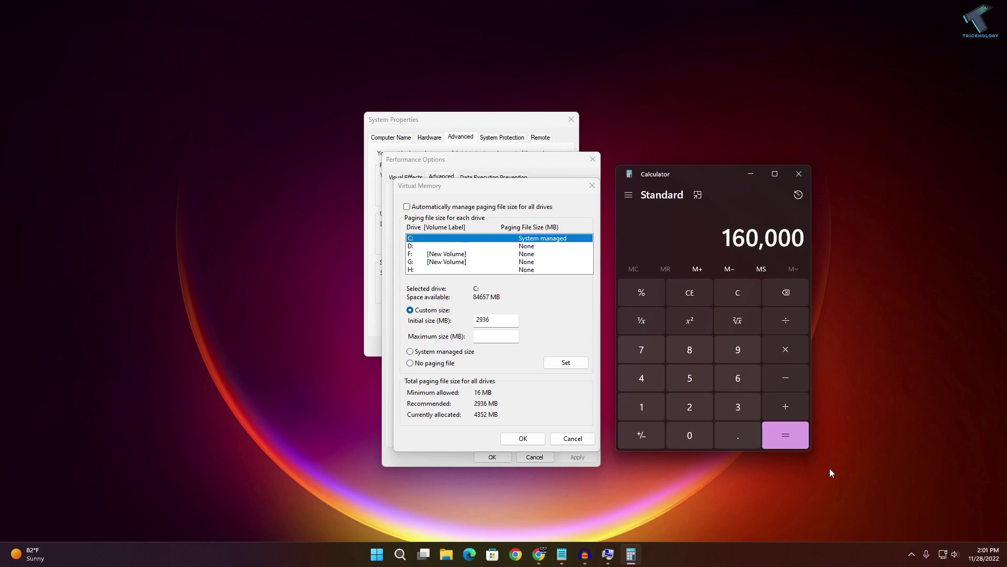
double_click(787, 292)
click(787, 293)
click(677, 439)
click(682, 440)
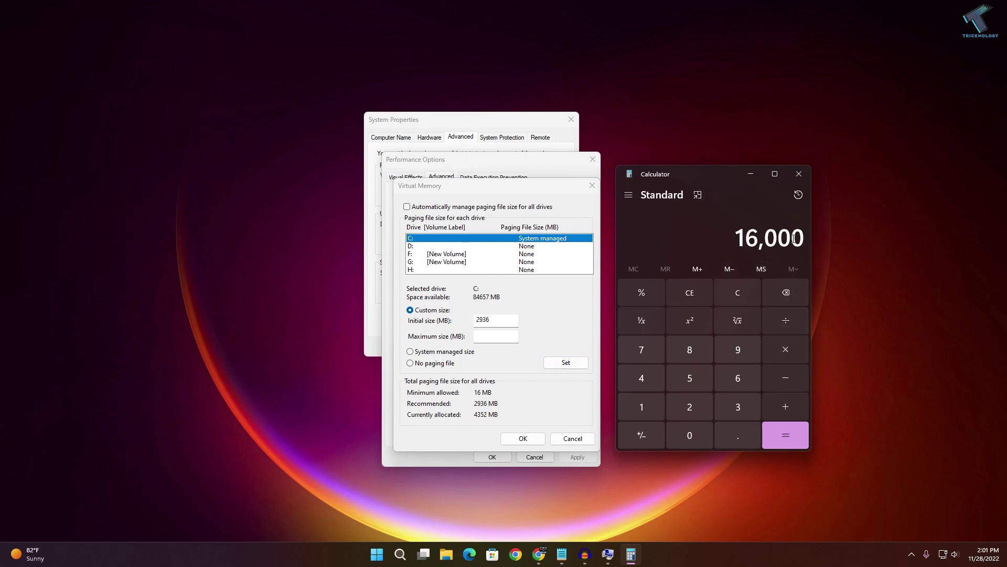
Multiply 16000 by 1.5 to get 24,000 and start entering it as the maximum size.
click(791, 351)
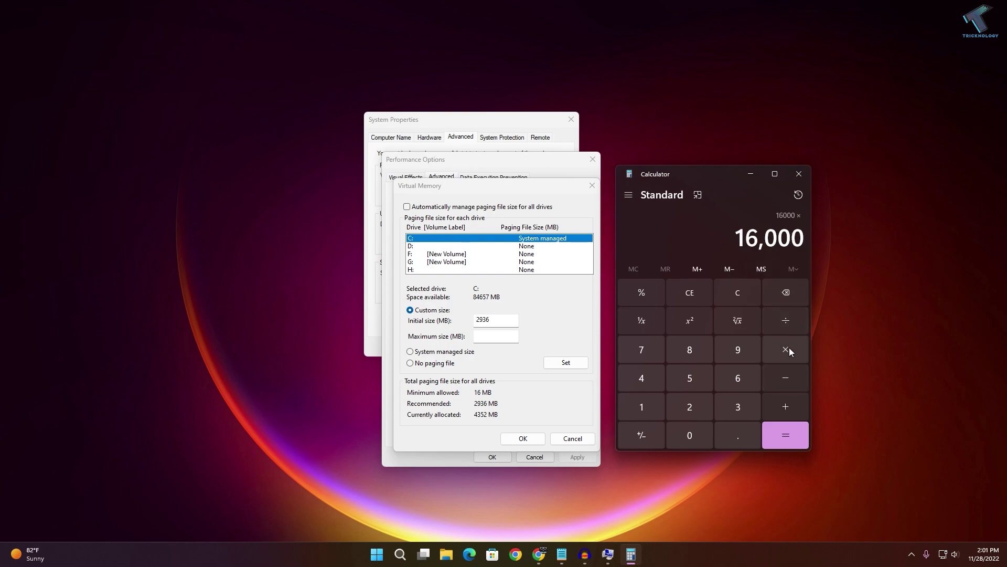
click(639, 405)
click(730, 445)
key(5)
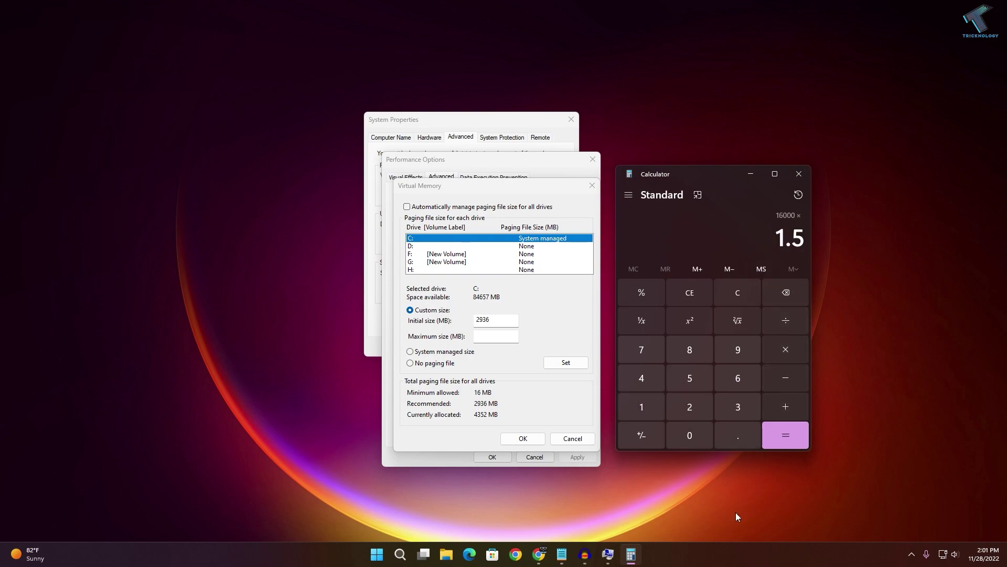
click(798, 443)
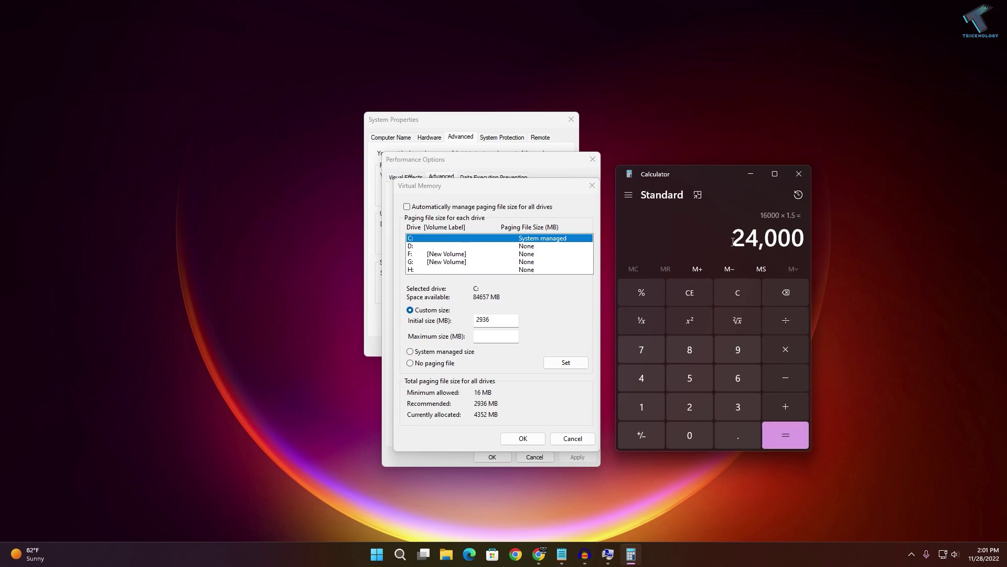
click(799, 240)
click(493, 336)
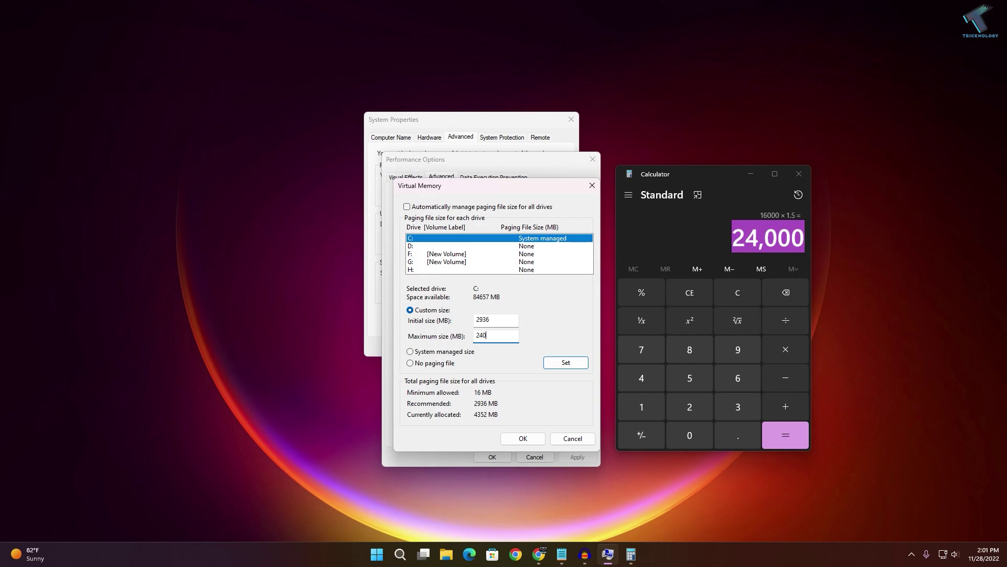
Confirm the 24000 MB paging maximum through all dialogs, defer the restart, and close Calculator.
click(532, 442)
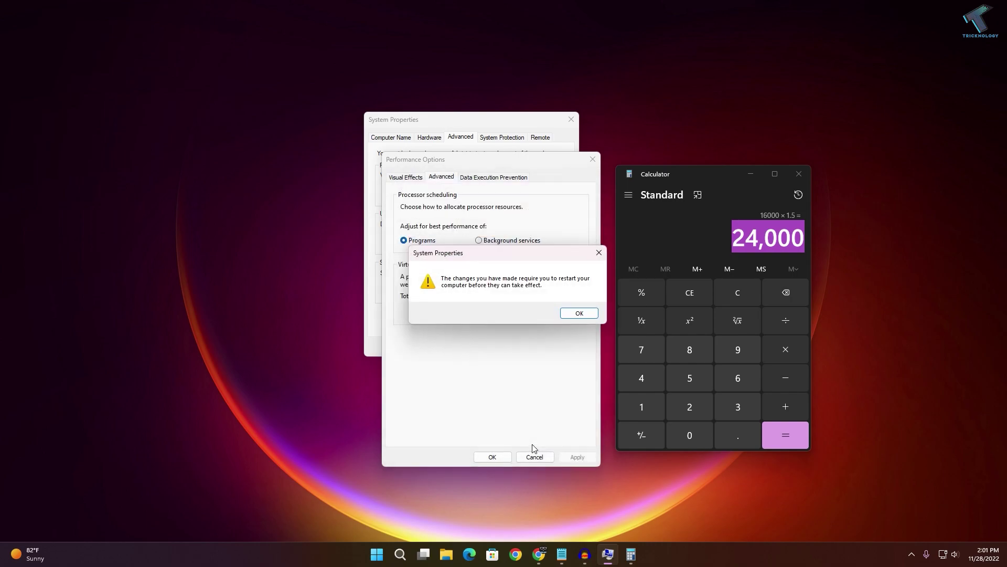
click(579, 313)
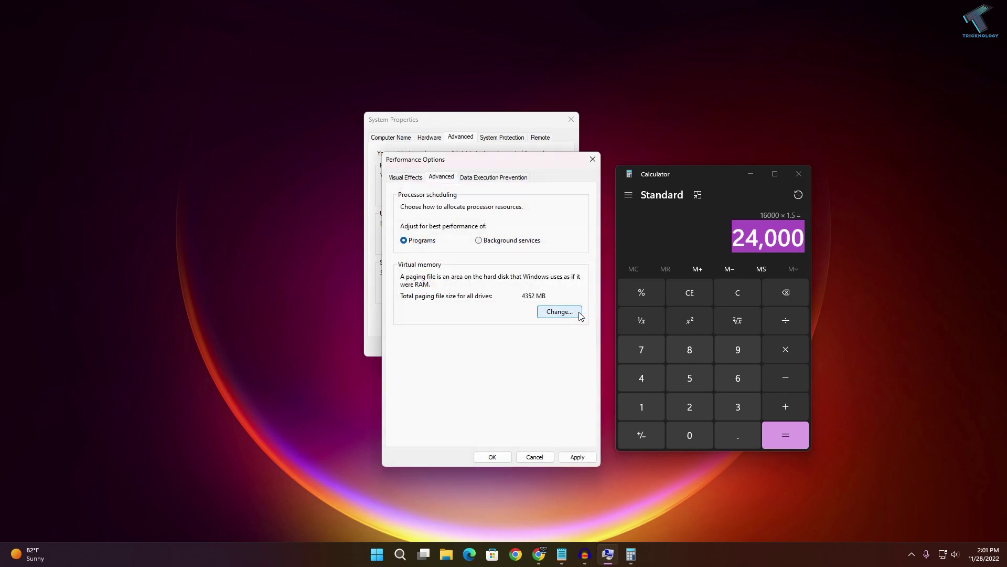
click(494, 457)
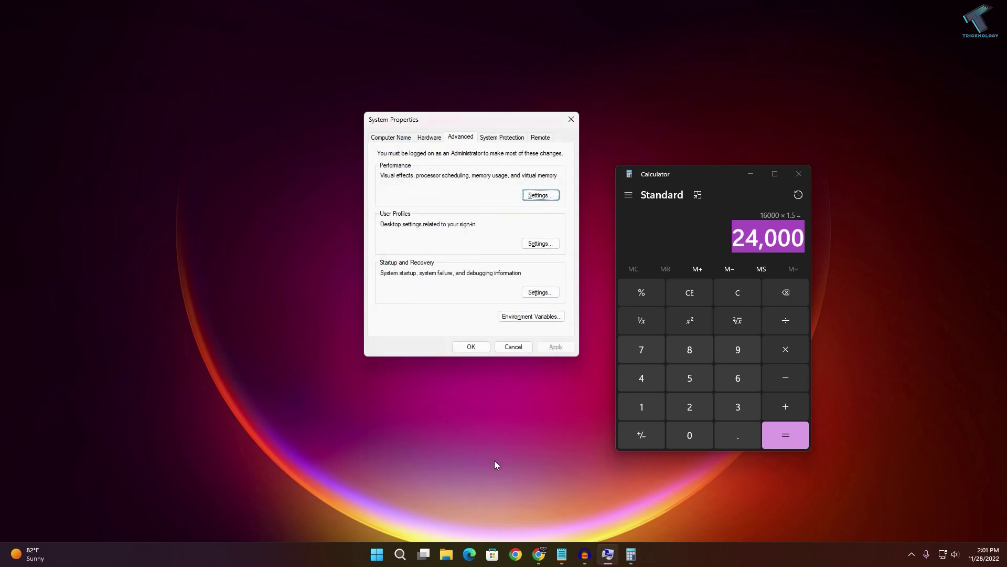
click(470, 347)
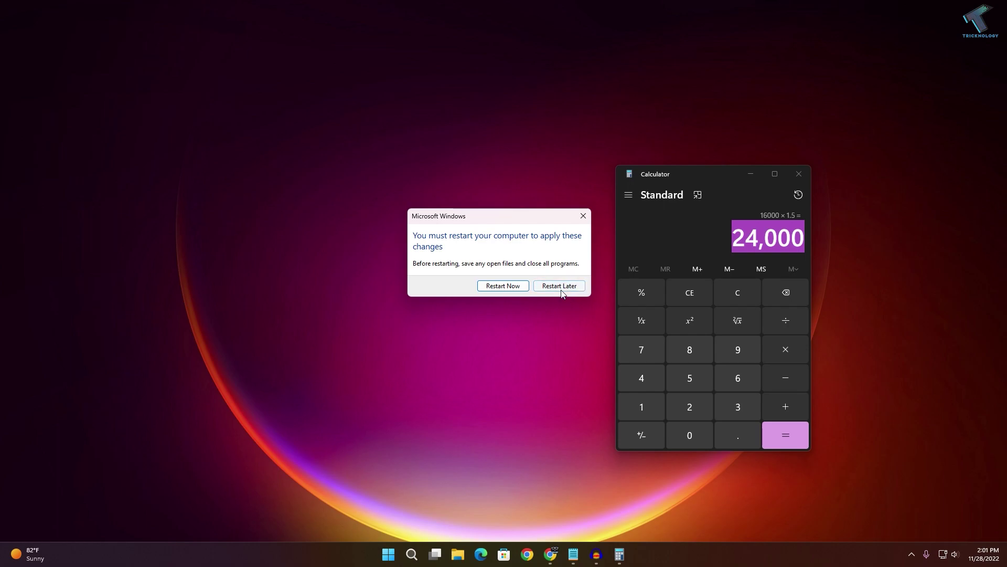
click(560, 286)
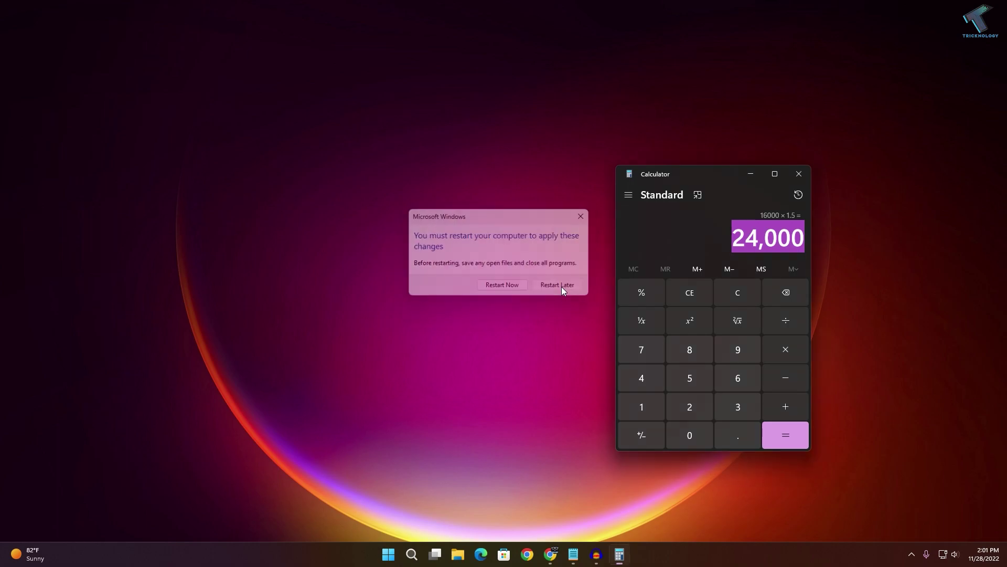
click(800, 175)
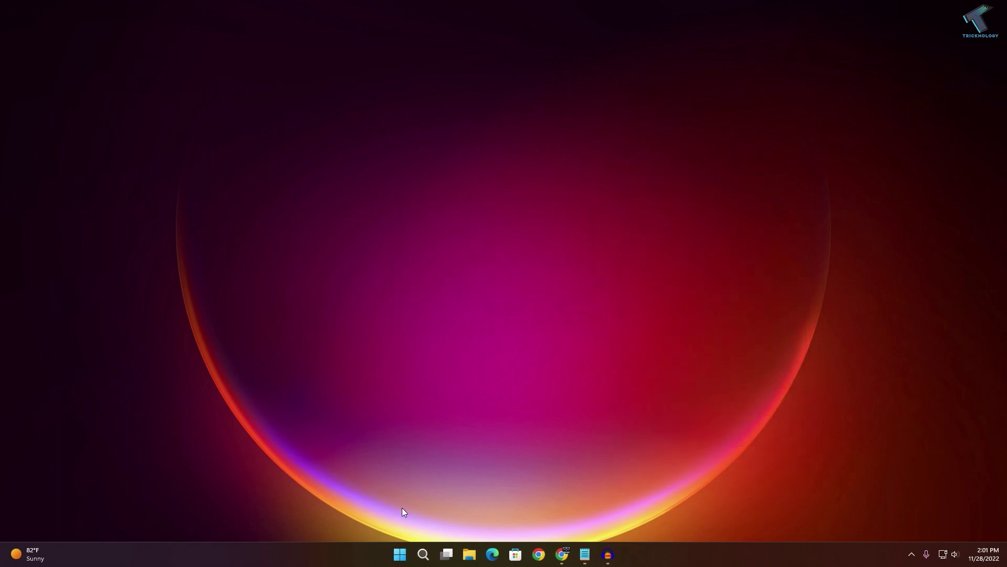
Launch Command Prompt as administrator from a cmd search, approving the UAC prompt.
click(407, 552)
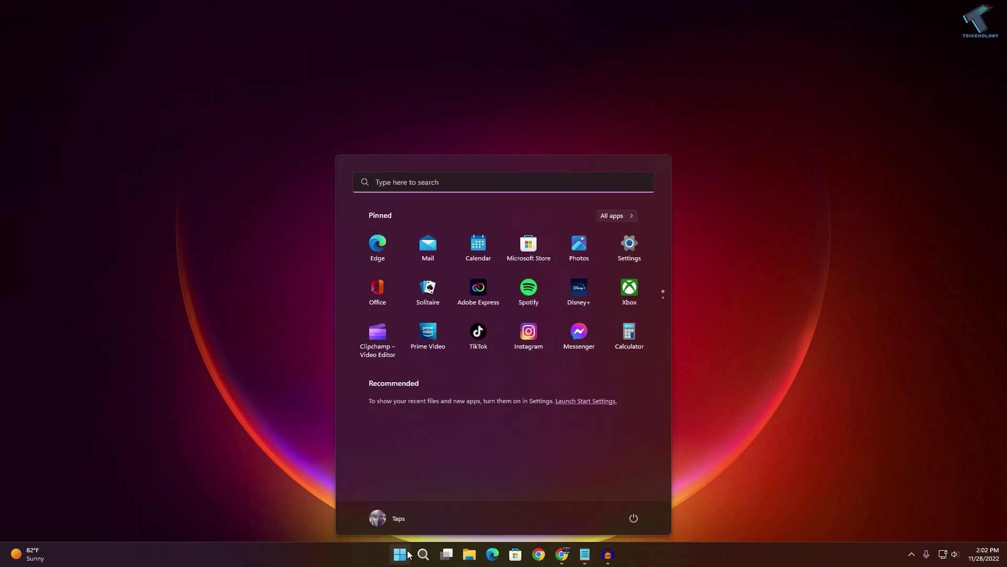
text(cmd)
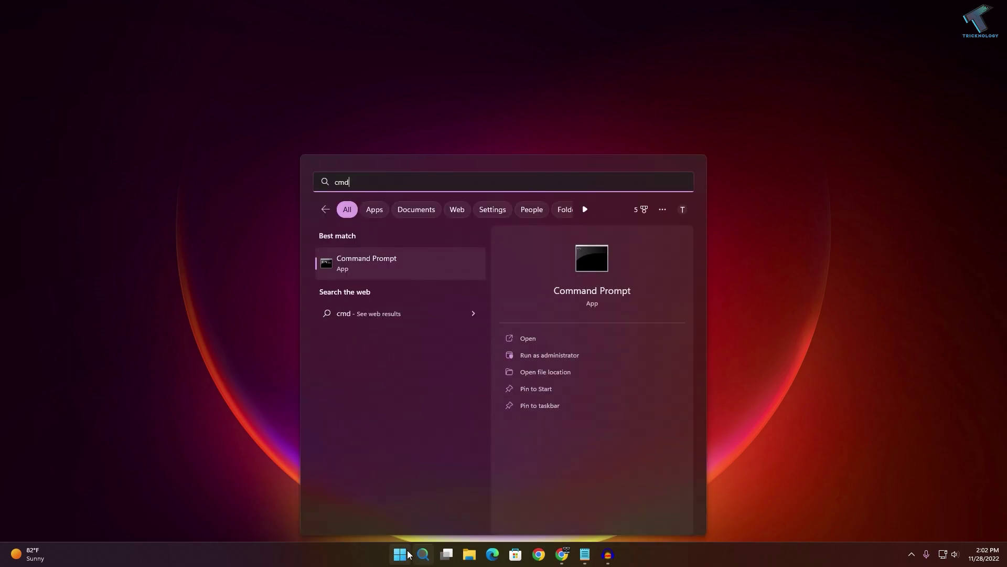
right_click(395, 271)
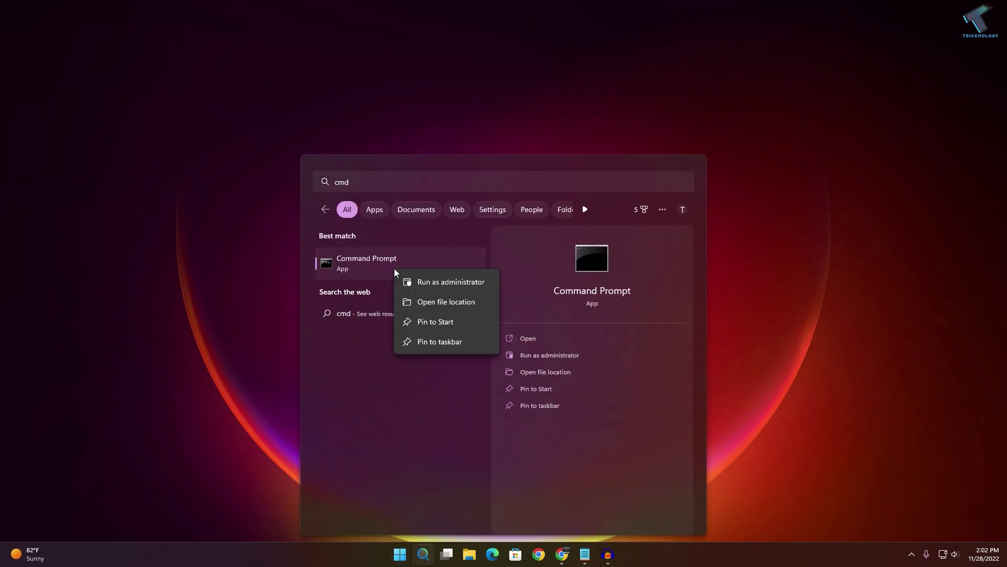
click(444, 281)
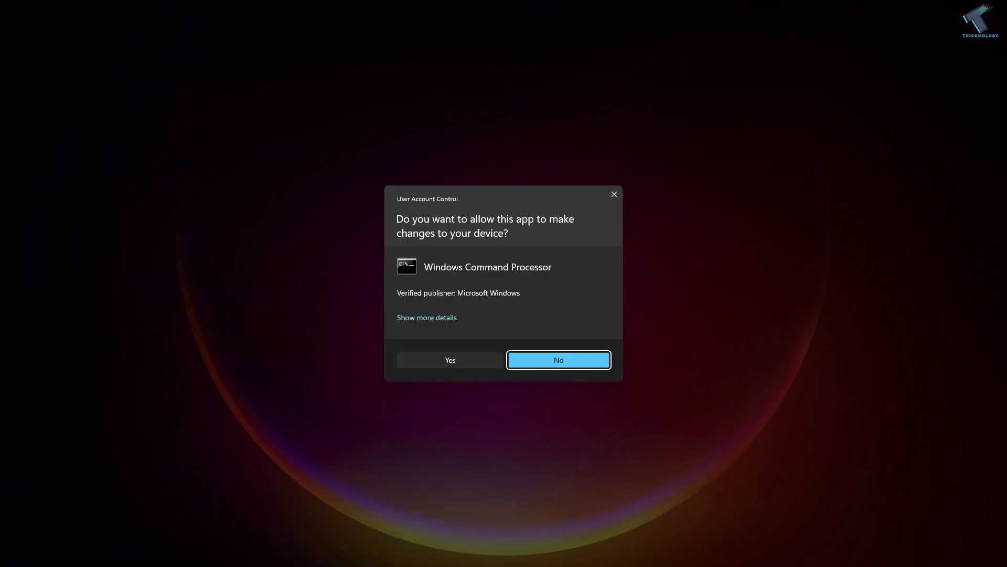
click(480, 363)
drag(428, 33, 572, 61)
click(488, 47)
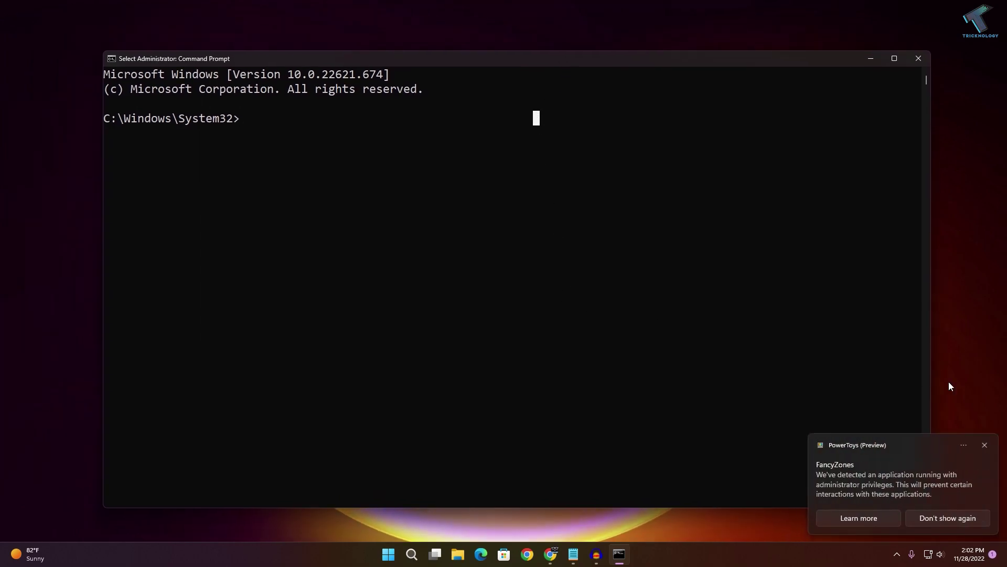
click(985, 445)
click(590, 193)
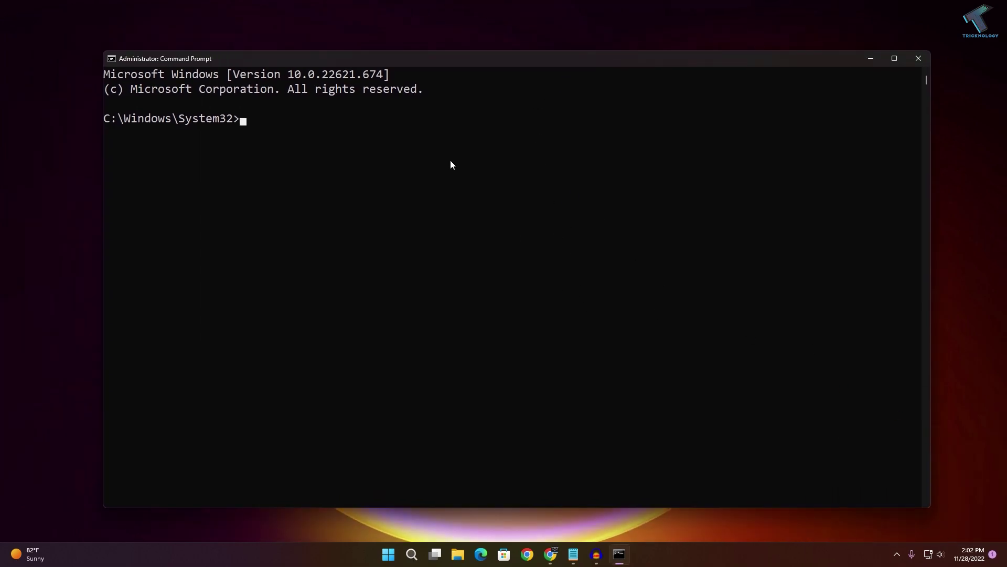
Copy the Dism.exe /Online /Cleanup-Image /Restorehealth line from Notepad and paste it at the prompt.
click(571, 558)
click(572, 559)
click(572, 558)
drag(590, 314, 382, 320)
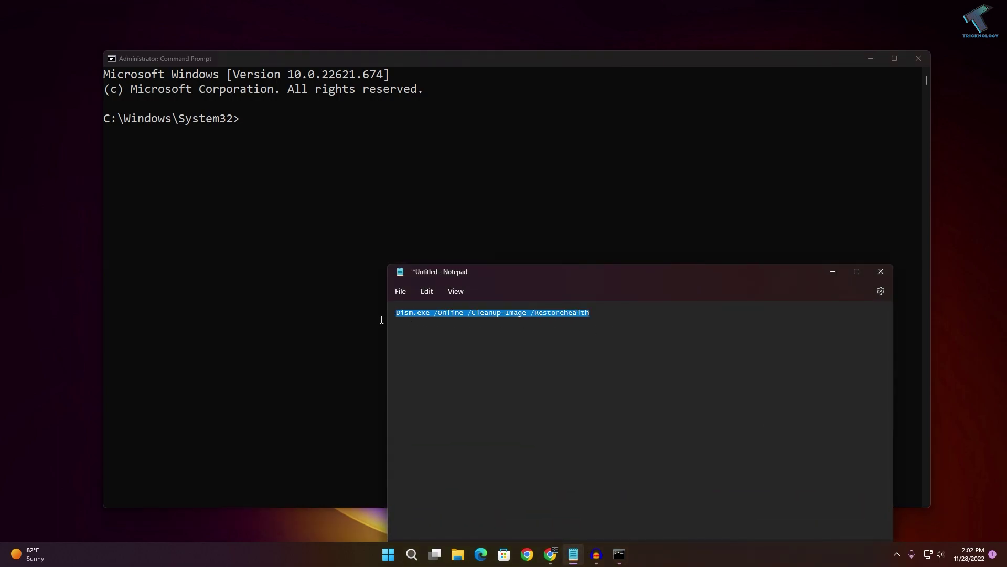
right_click(549, 316)
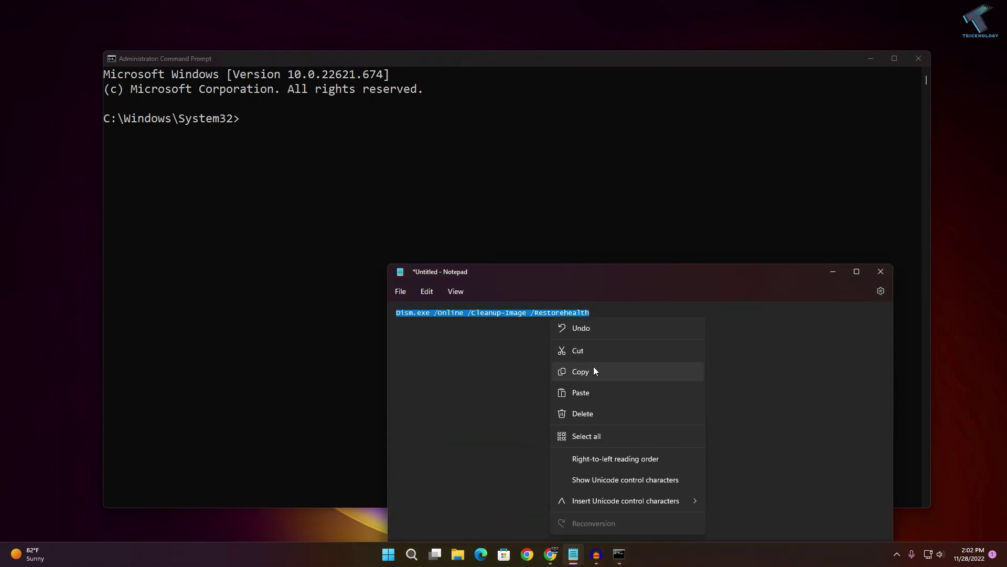
click(595, 366)
click(833, 272)
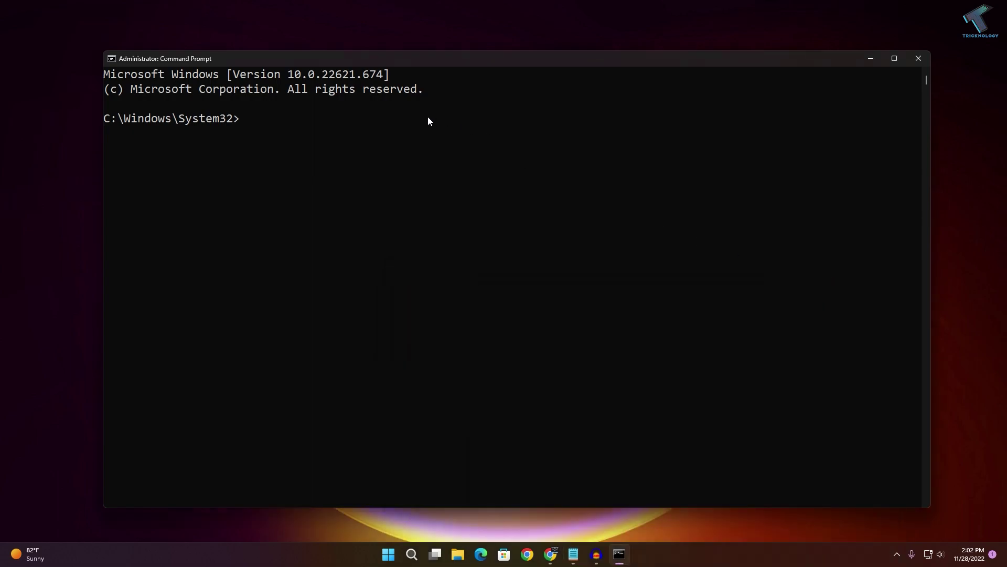
right_click(407, 126)
Execute the DISM command, then run sfc /scannow in a second administrator Command Prompt.
key(Return)
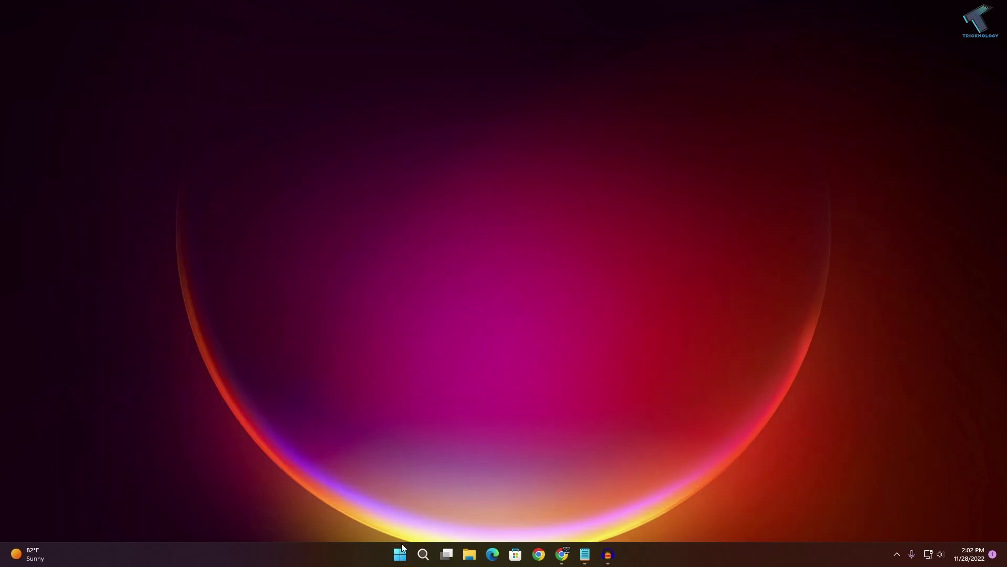
click(403, 555)
text(c)
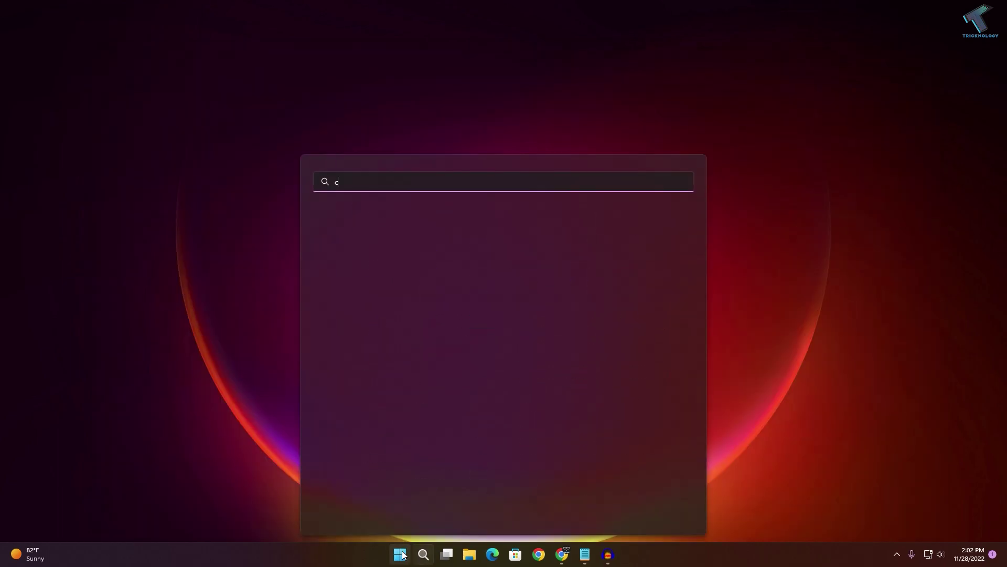
text(md)
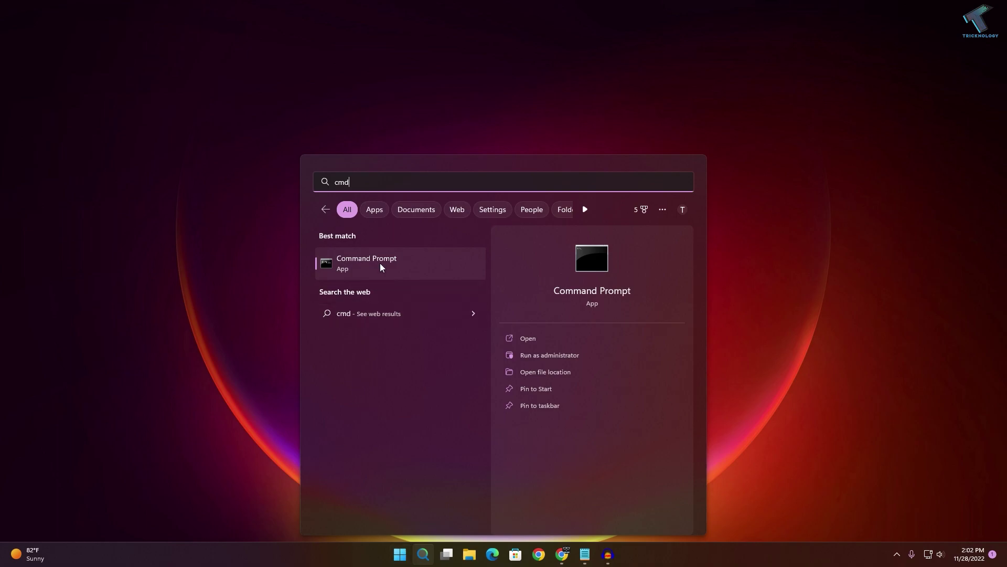
right_click(380, 263)
click(408, 273)
key(Return)
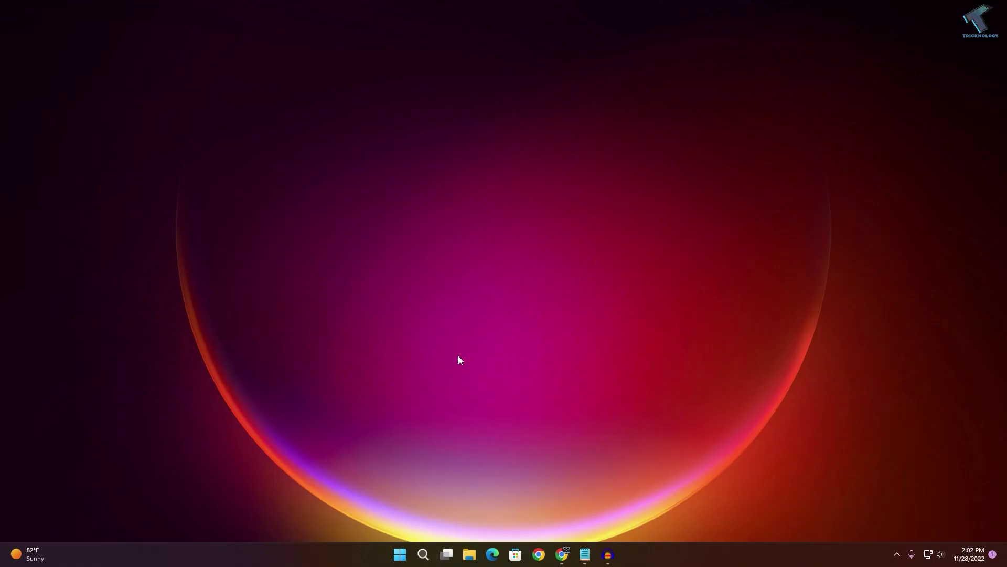
text(s)
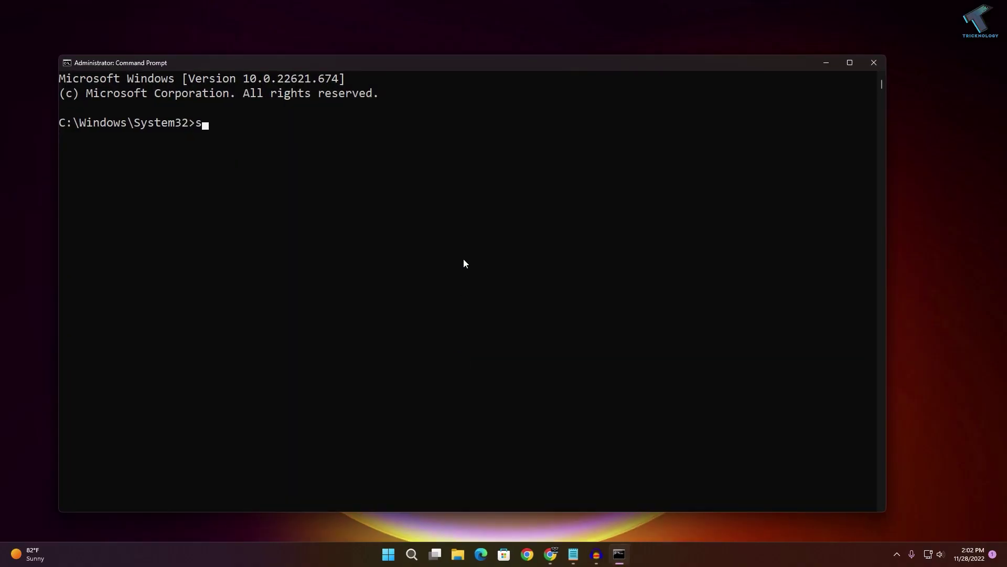
text(fc /scannow)
key(Return)
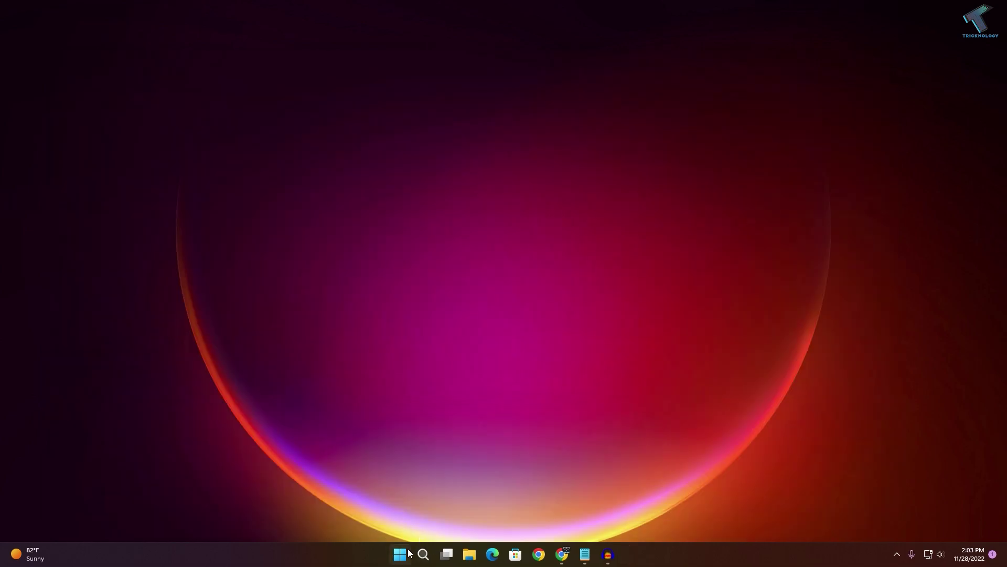
Show the Start menu's power options to reach Restart.
key(super)
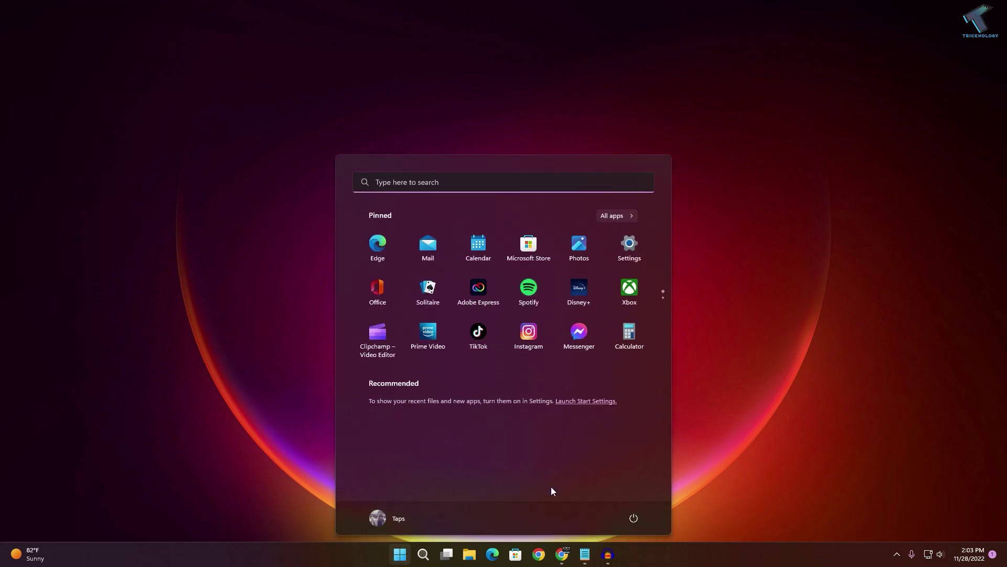
click(645, 517)
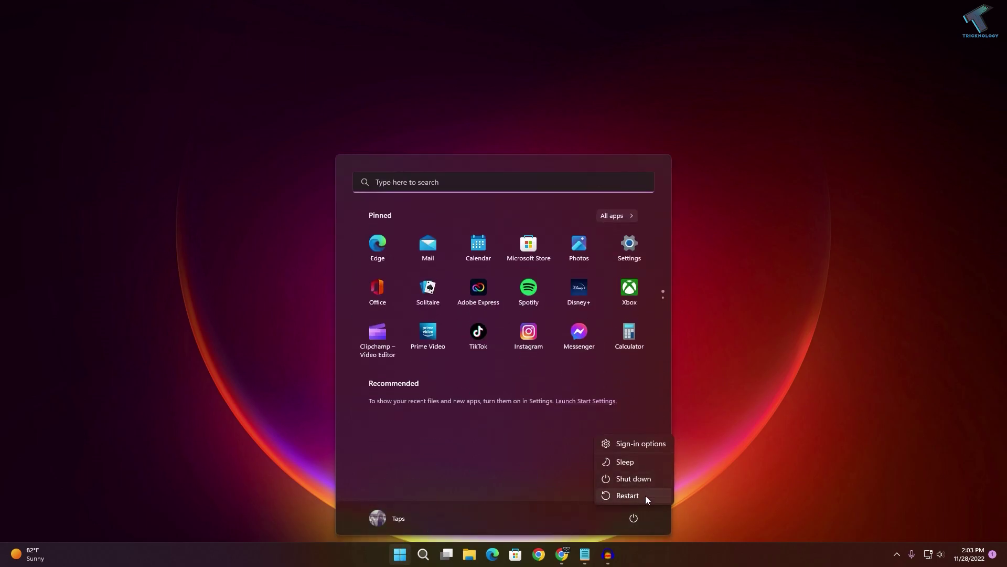